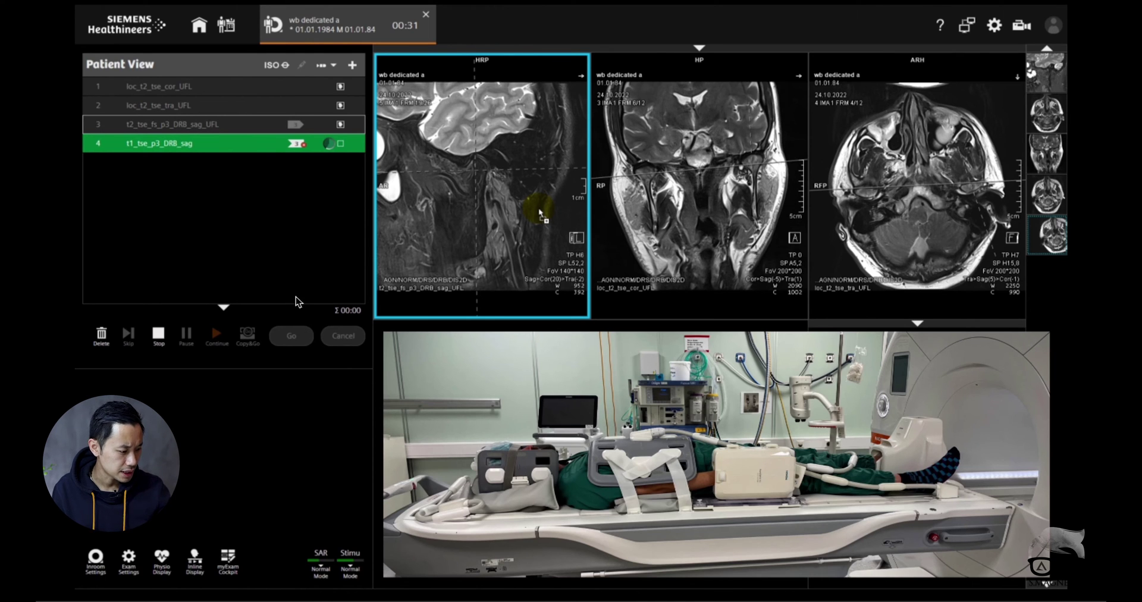
Page through the sagittal TMJ slices, then open the row-5 haste_localizer step for planning
left_click_drag(539, 210, 500, 221)
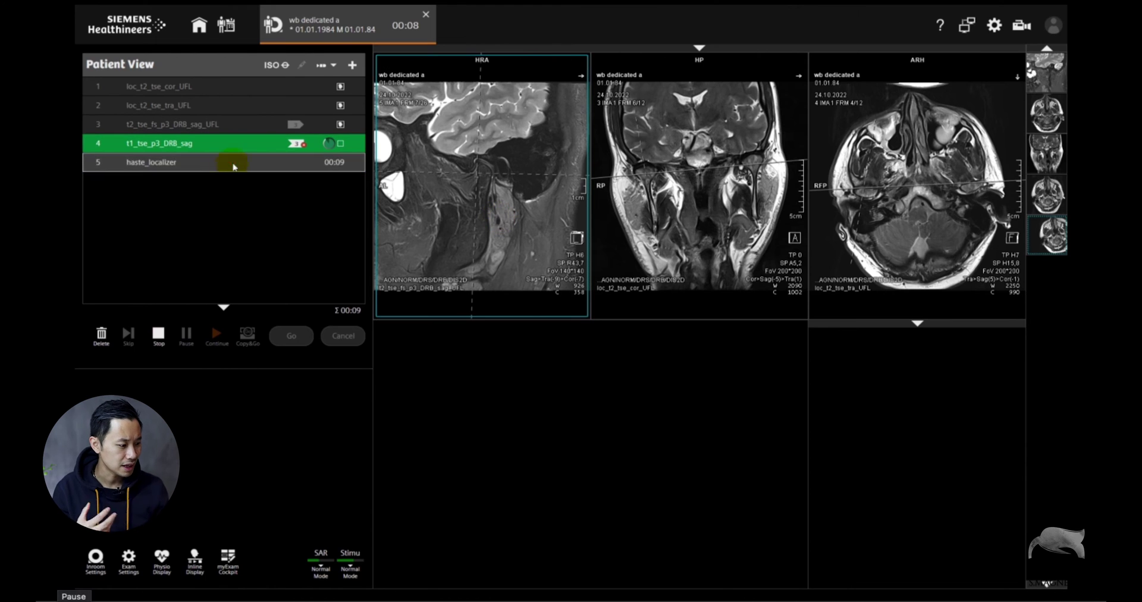
double_click(234, 163)
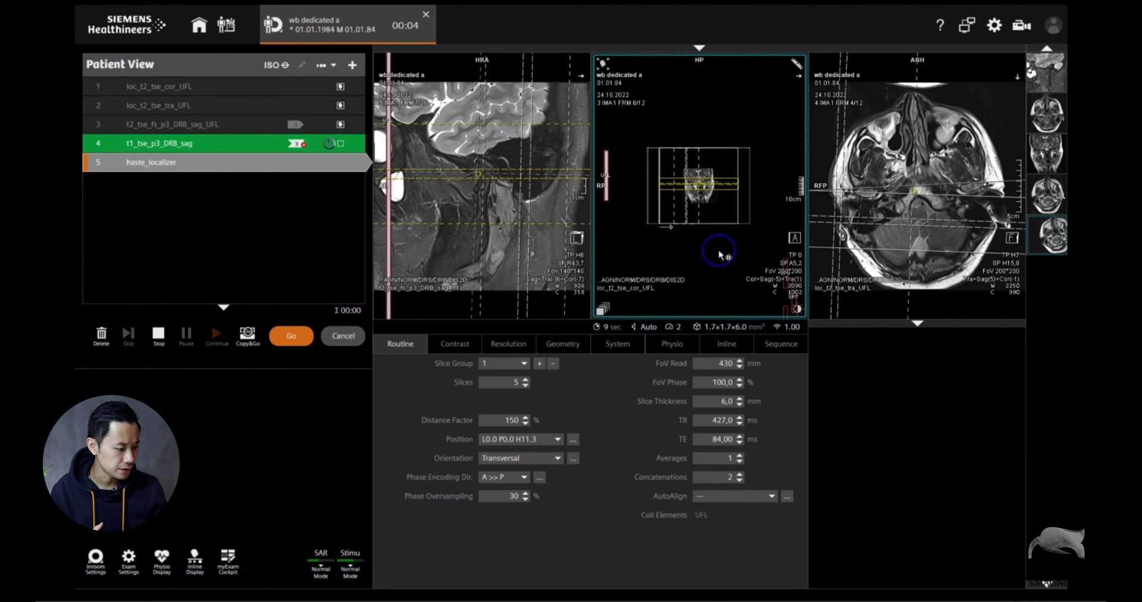
Group the localizer slice groups, move the slabs down over the liver, and start haste_localizer with automatic table movement
right_click(717, 257)
left_click(674, 297)
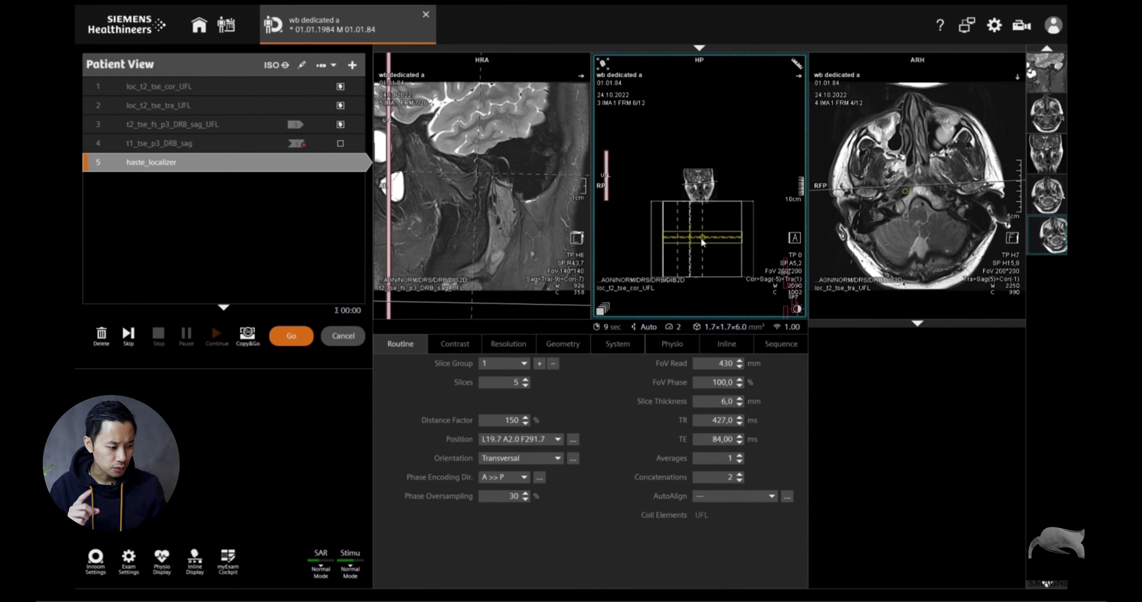
right_click(713, 259)
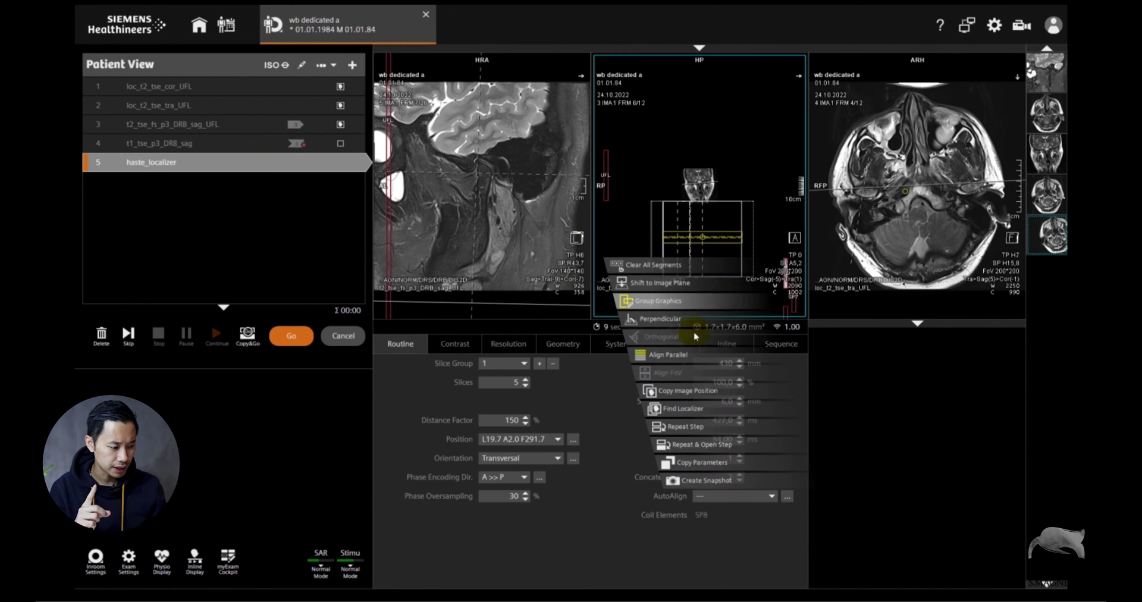
left_click(669, 302)
left_click_drag(691, 256, 673, 275)
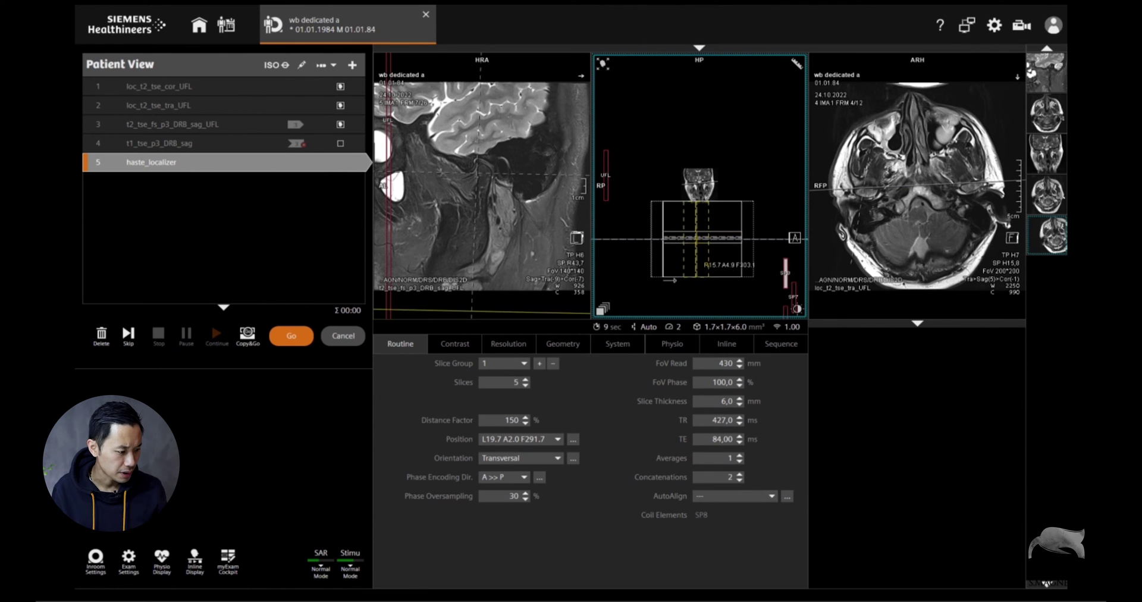
left_click(697, 261)
left_click(291, 334)
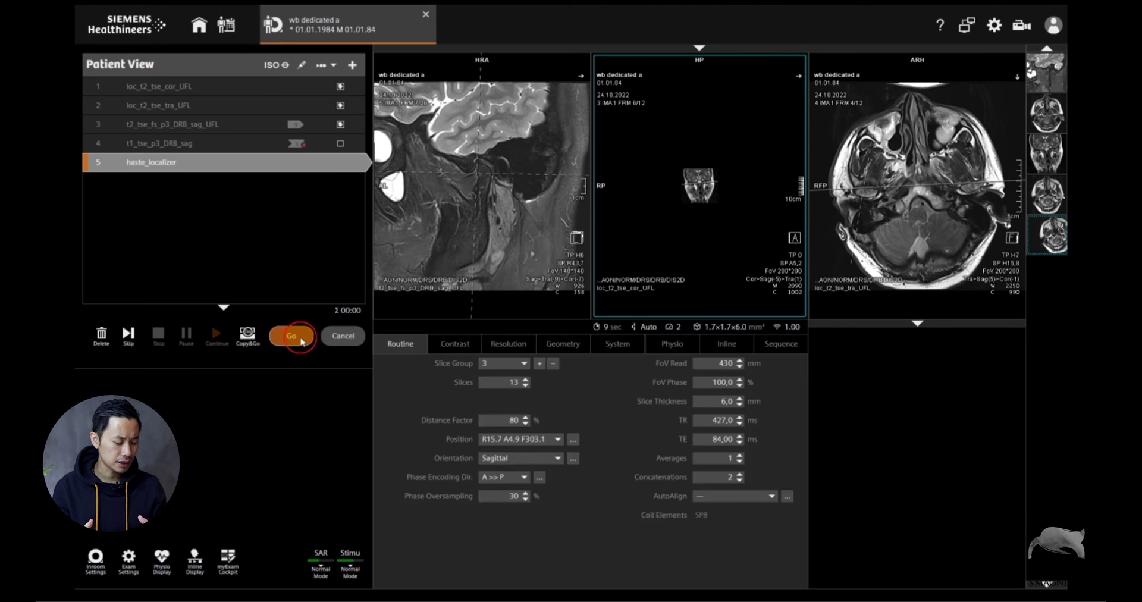
left_click(514, 363)
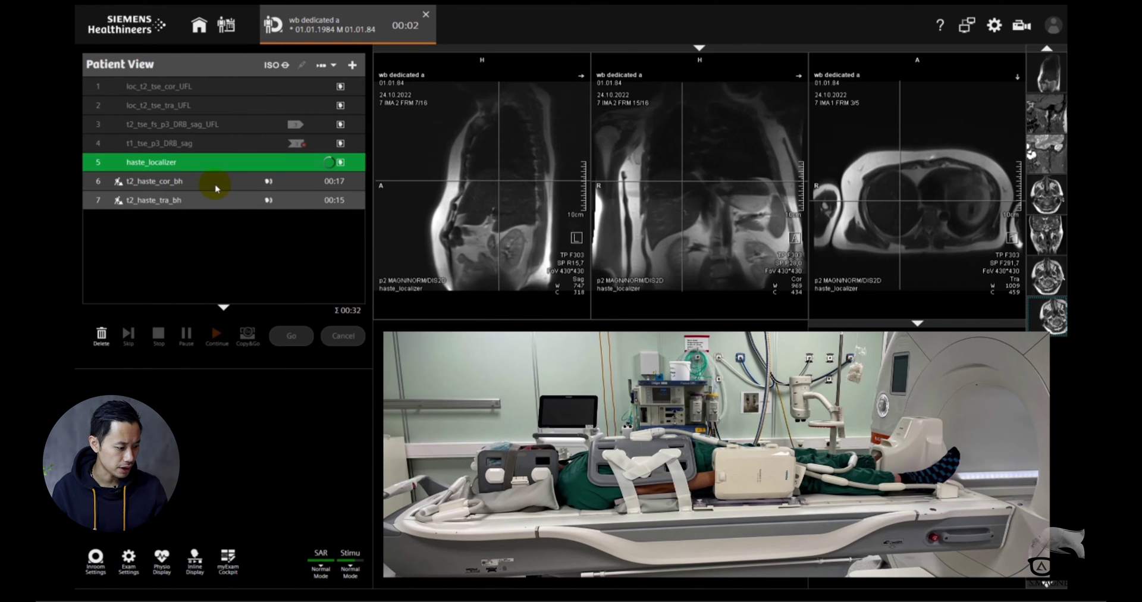
Place the t2_haste_cor_bh planning box over the liver and start the coronal breath-hold scan
left_click(216, 184)
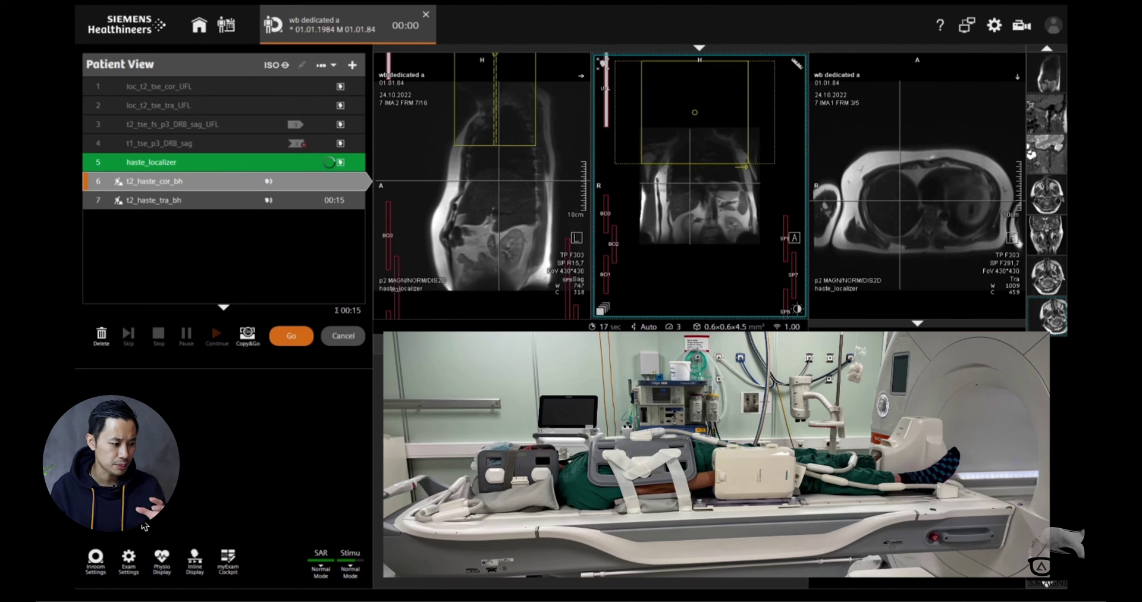
left_click_drag(702, 158, 709, 224)
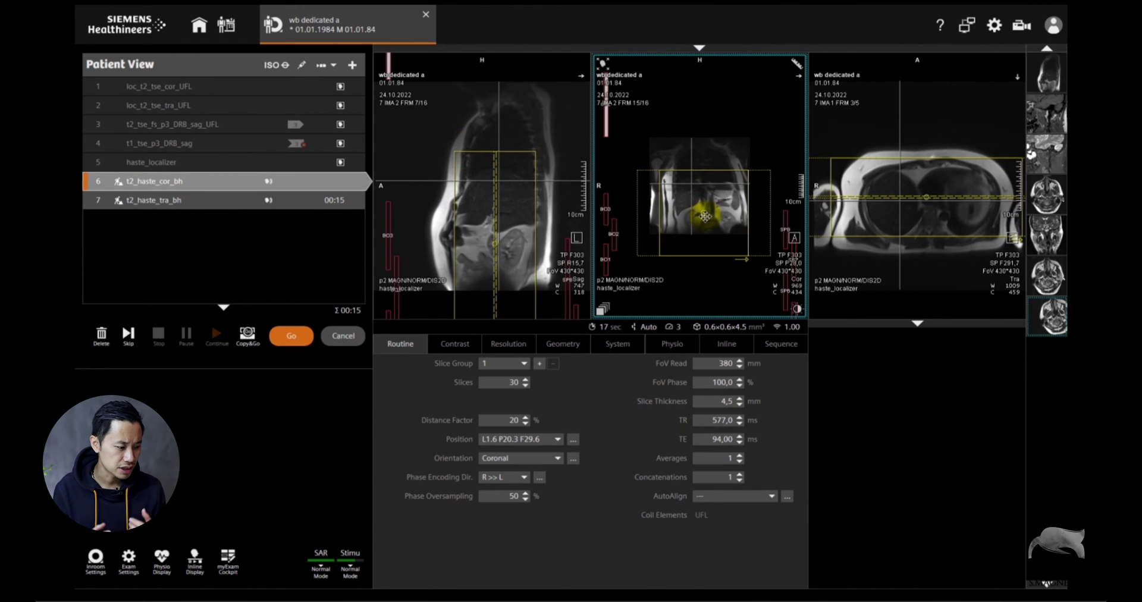
left_click(217, 335)
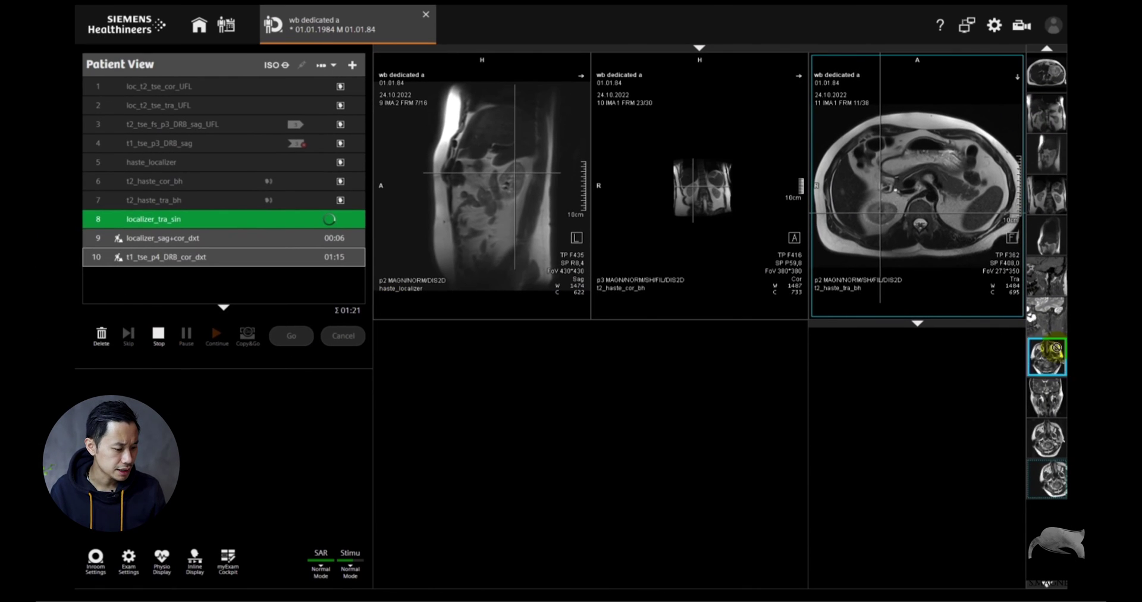
Load the sagittal, coronal and axial hand localizer images into the viewers
left_click_drag(1046, 355, 275, 265)
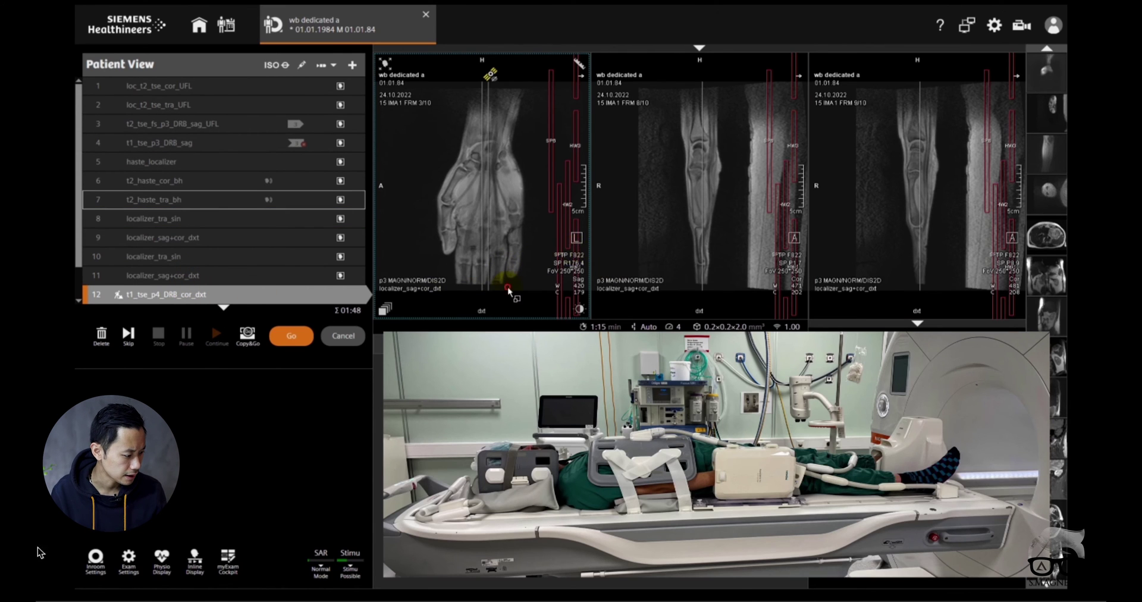
left_click(339, 238)
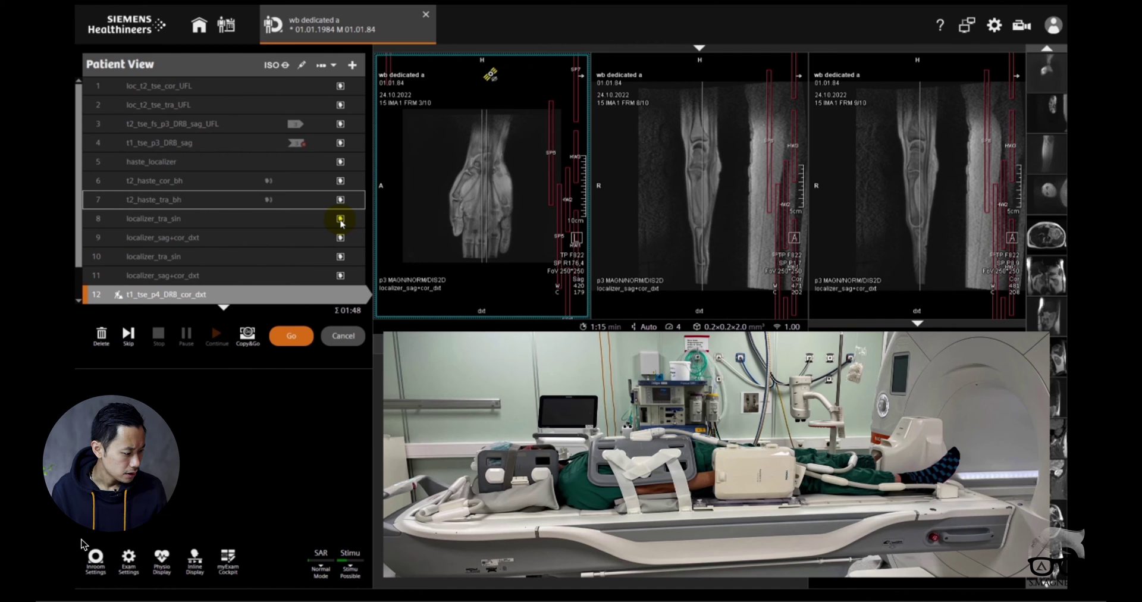
left_click(339, 200)
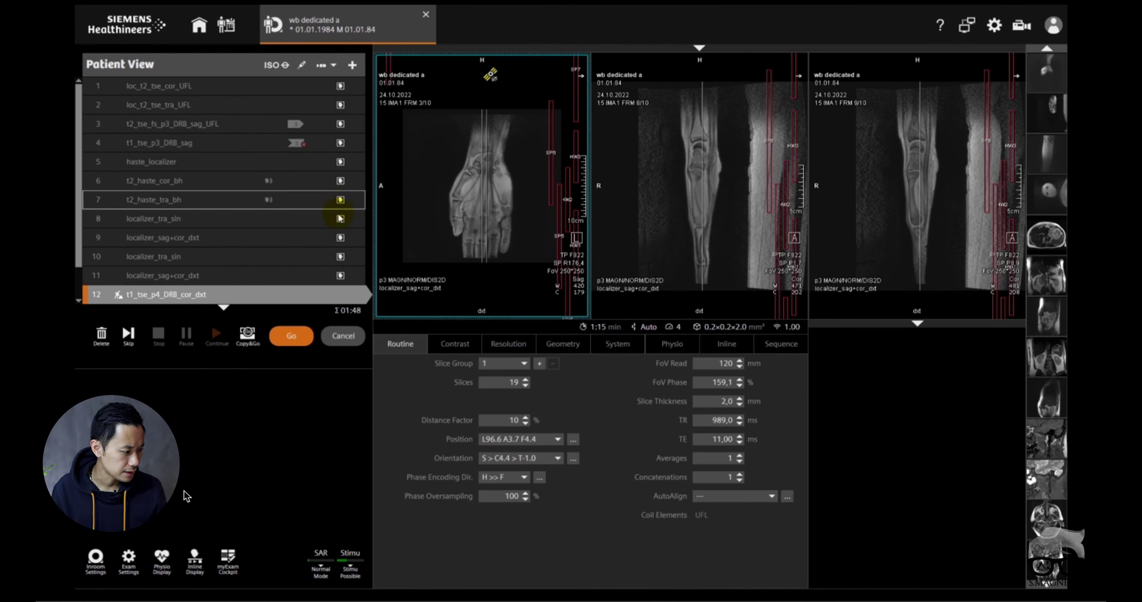
left_click(340, 219)
left_click(337, 238)
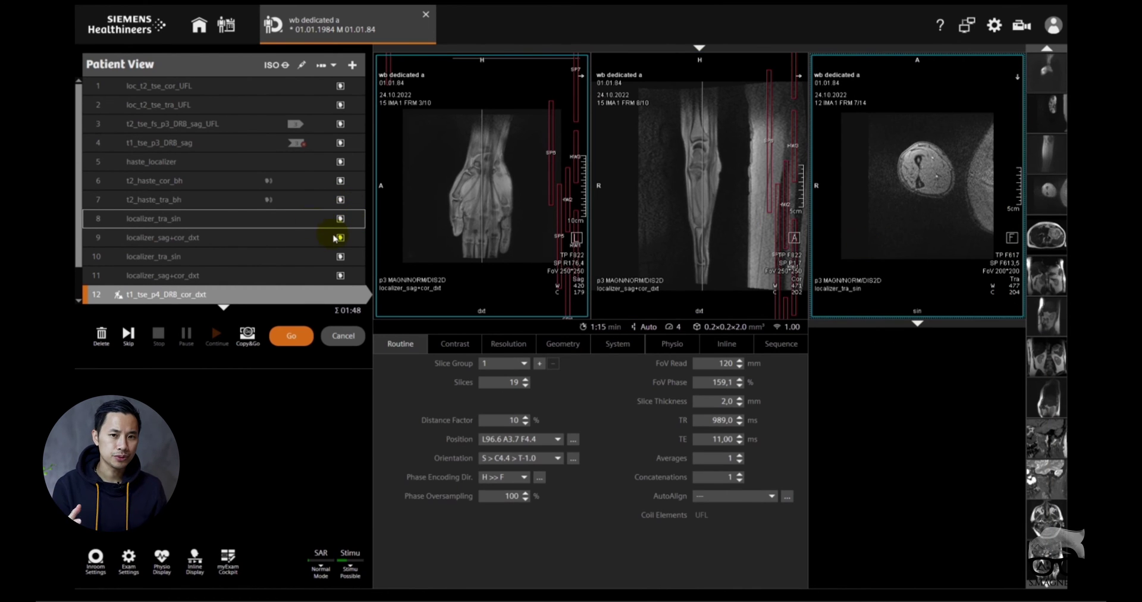
left_click(340, 257)
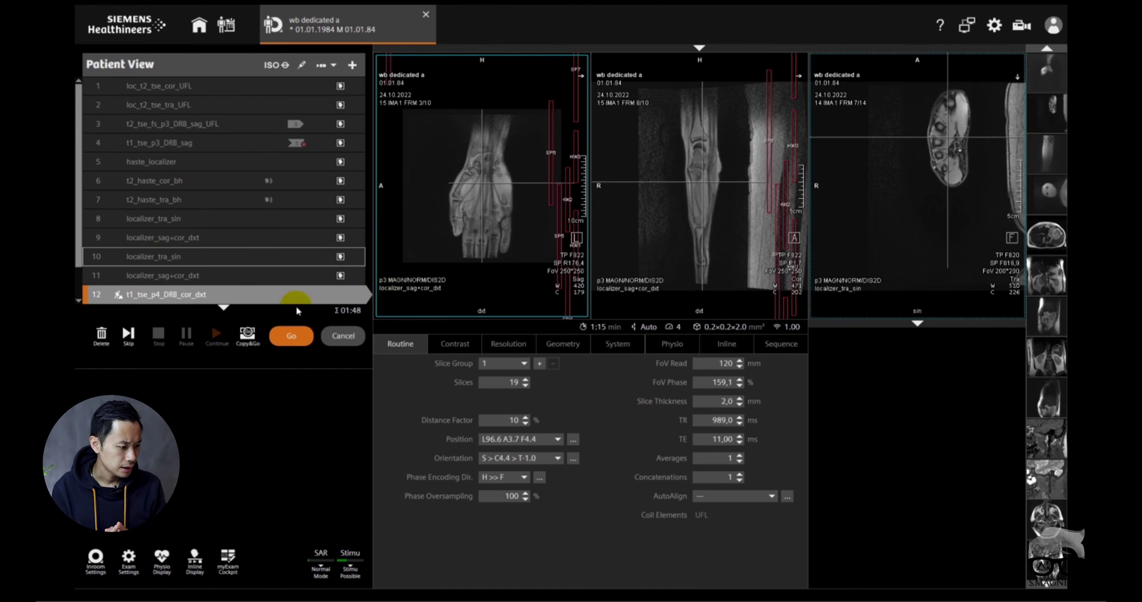
left_click(275, 293)
Copy the localizer's image position to the hand plan, check the active coils, and centre slices on the hand
right_click(505, 222)
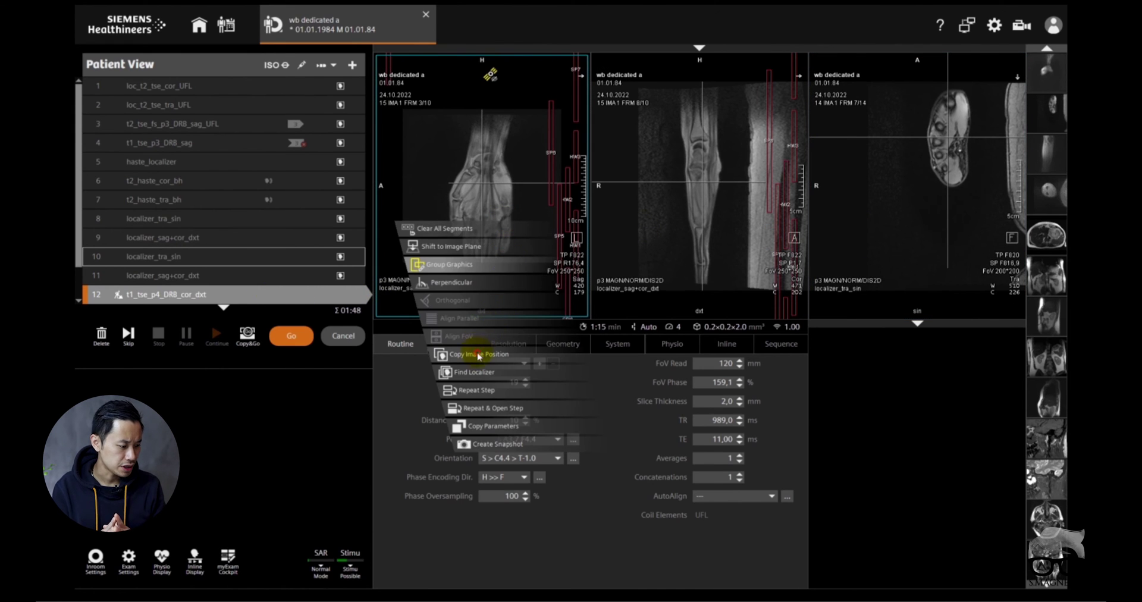
left_click(470, 355)
left_click(604, 346)
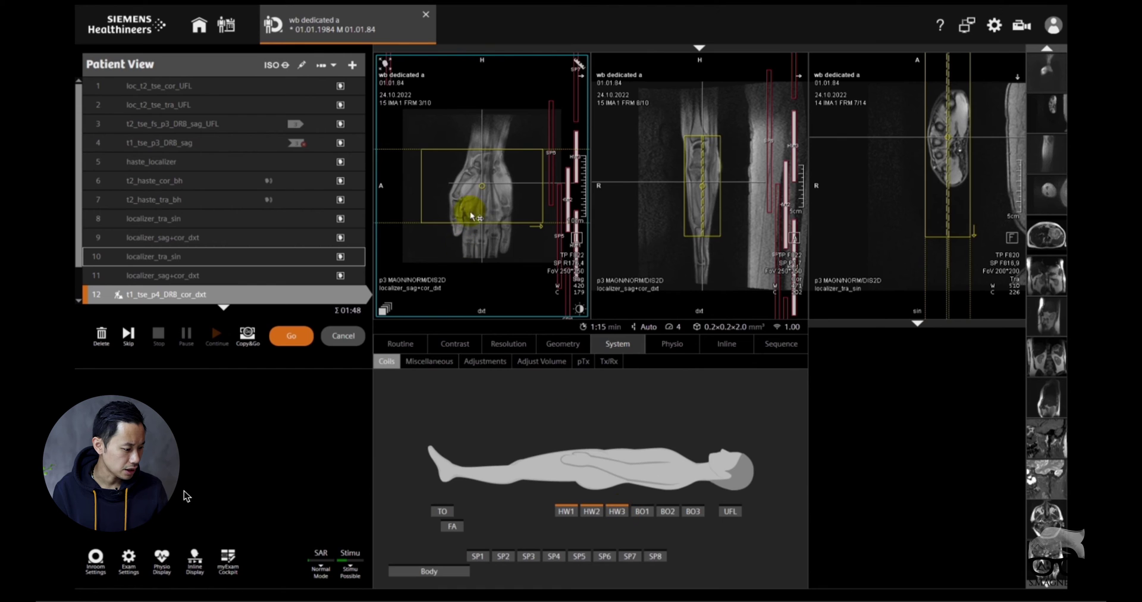
left_click(486, 207)
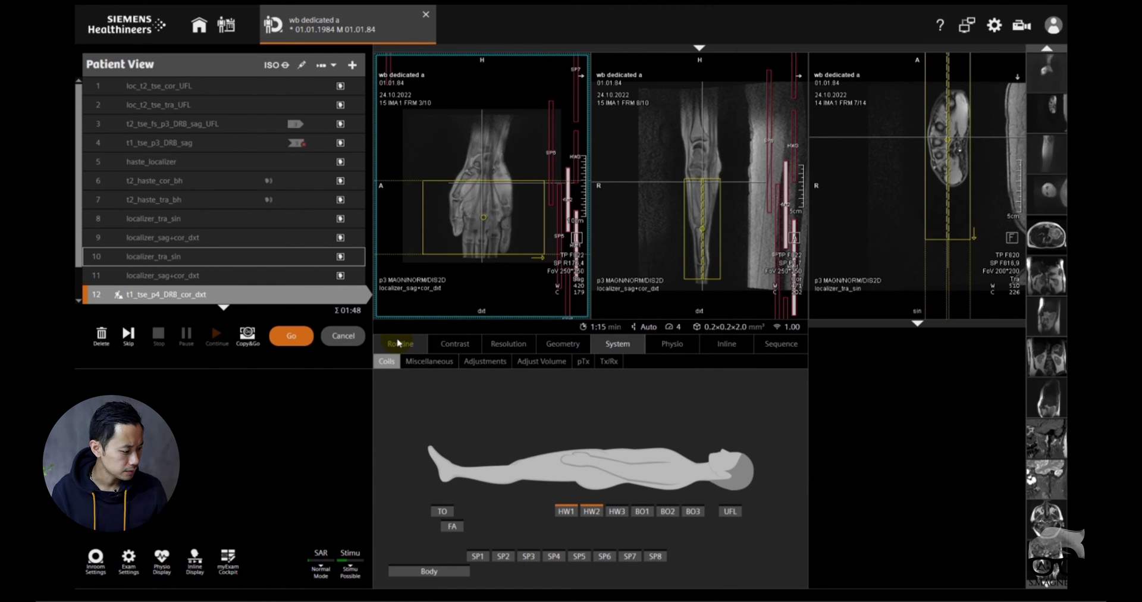
Set phase encoding direction to H>>F and shift the slice block up onto the wrist
left_click(399, 343)
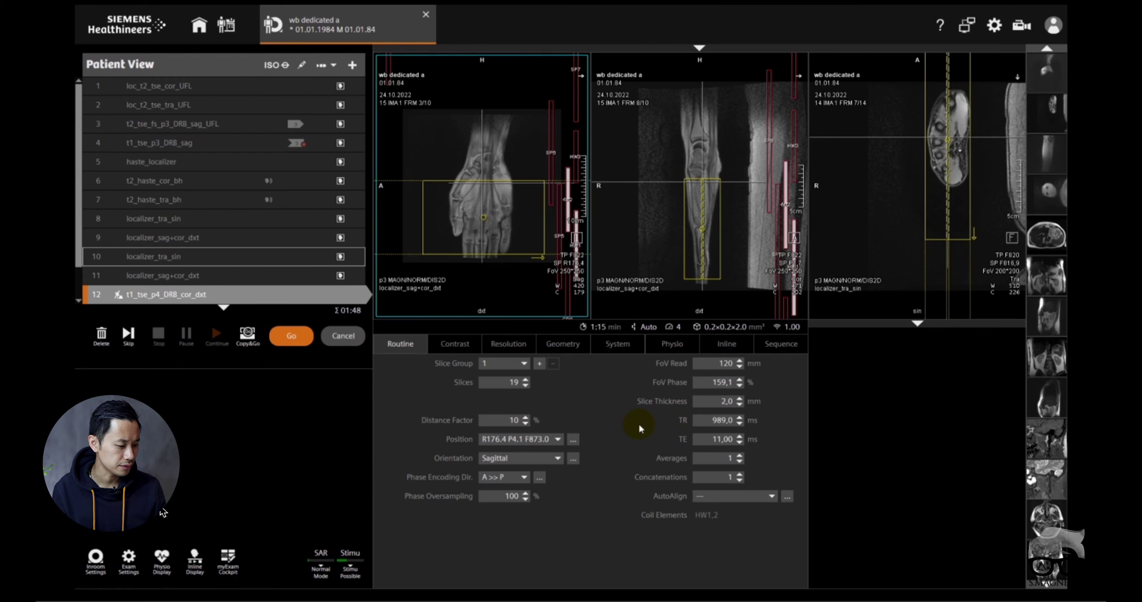
left_click(511, 477)
left_click(499, 511)
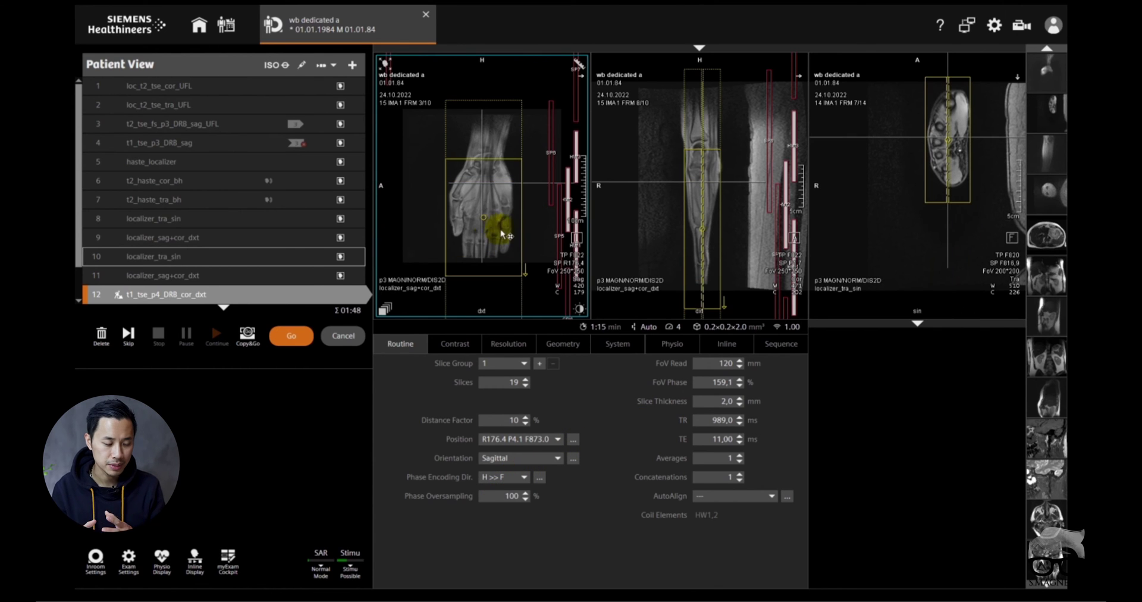
mouse_move(502, 235)
left_mouse_down()
mouse_move(470, 224)
mouse_move(483, 208)
left_mouse_up()
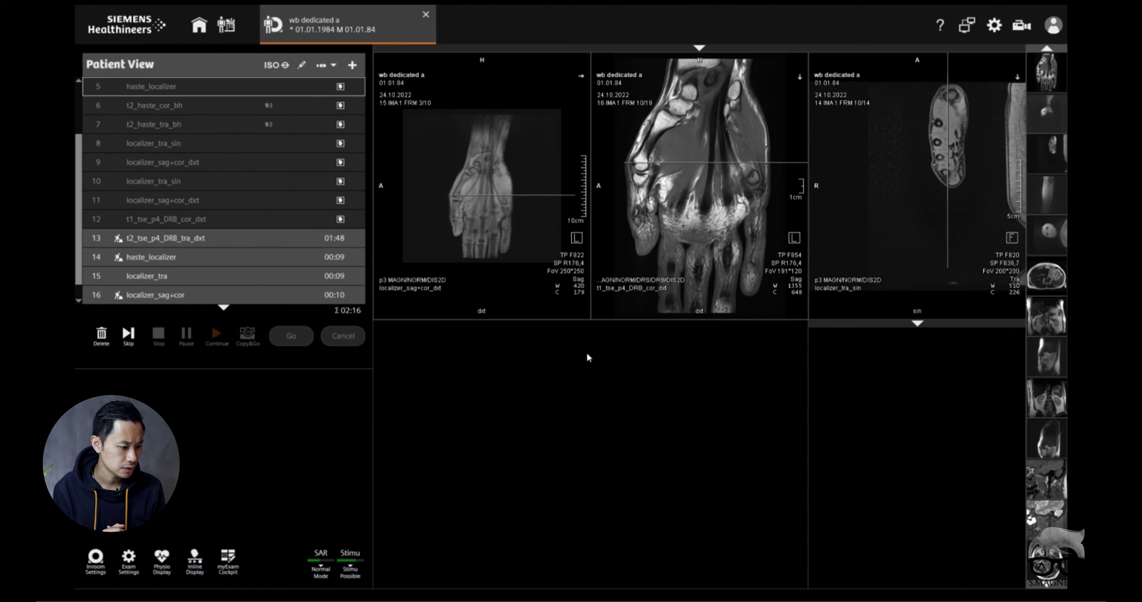
scroll(747, 250, "up", 4)
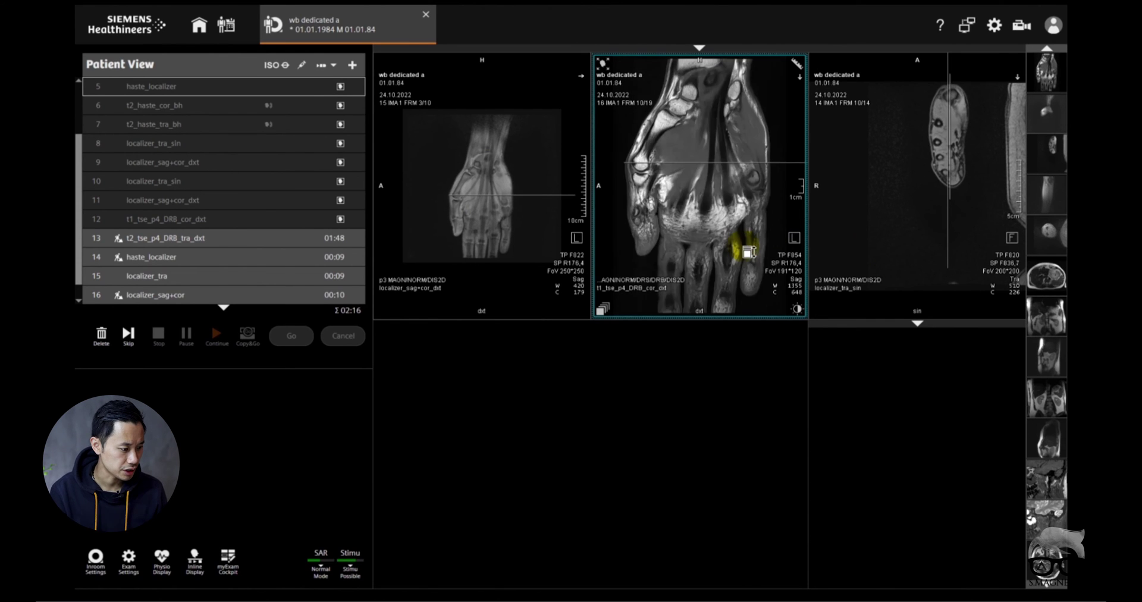
scroll(749, 253, "down", 2)
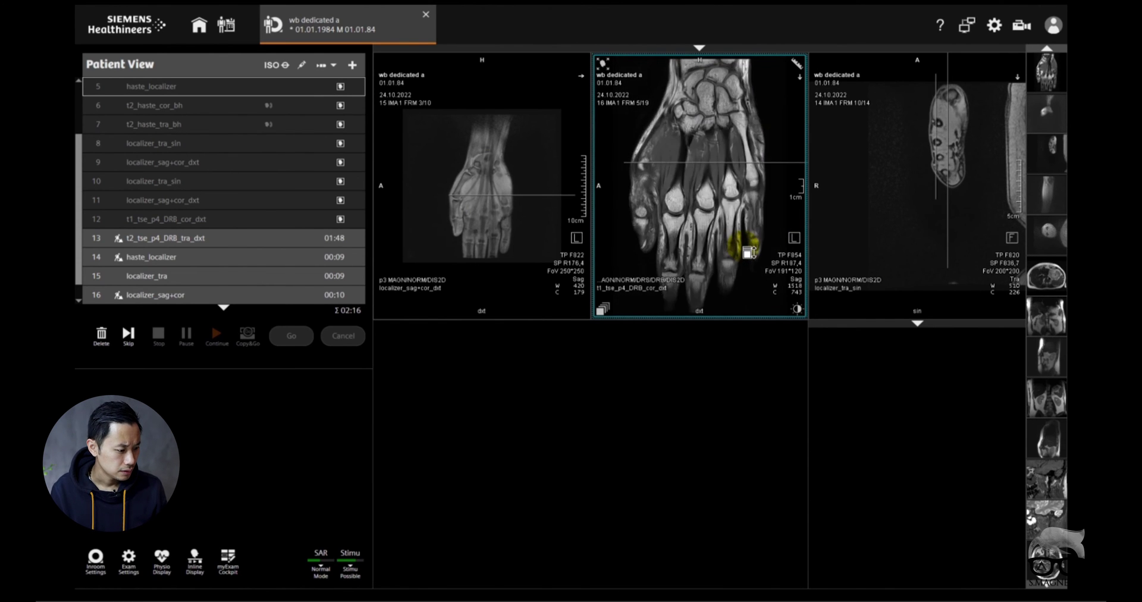
scroll(748, 253, "down", 2)
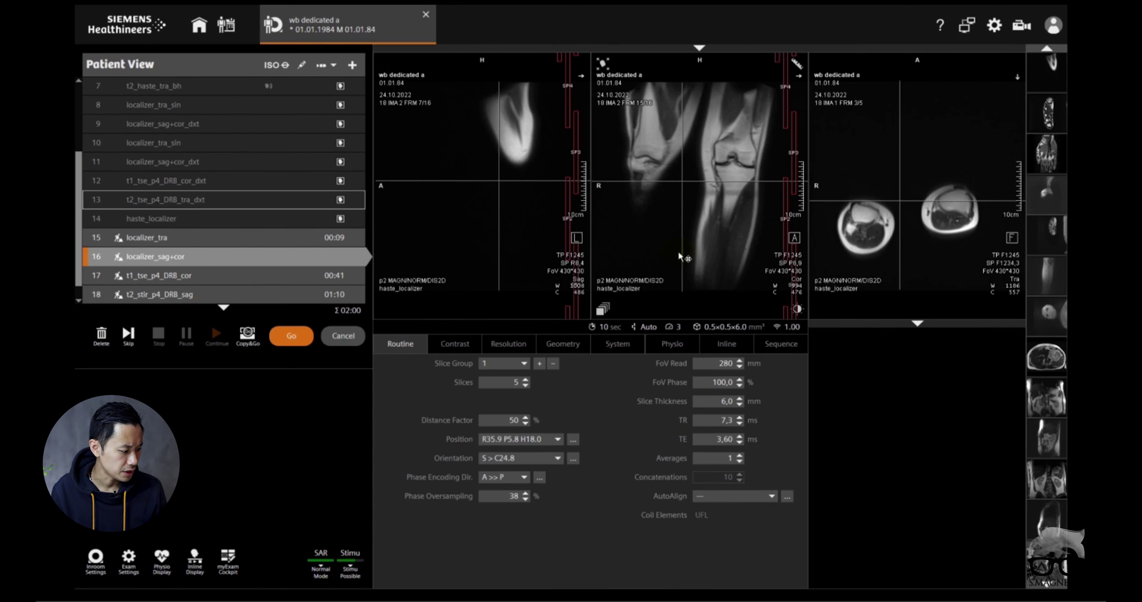
Queue another haste_localizer, move its slice group down onto the leg, and start it
scroll(667, 275, "down", 2)
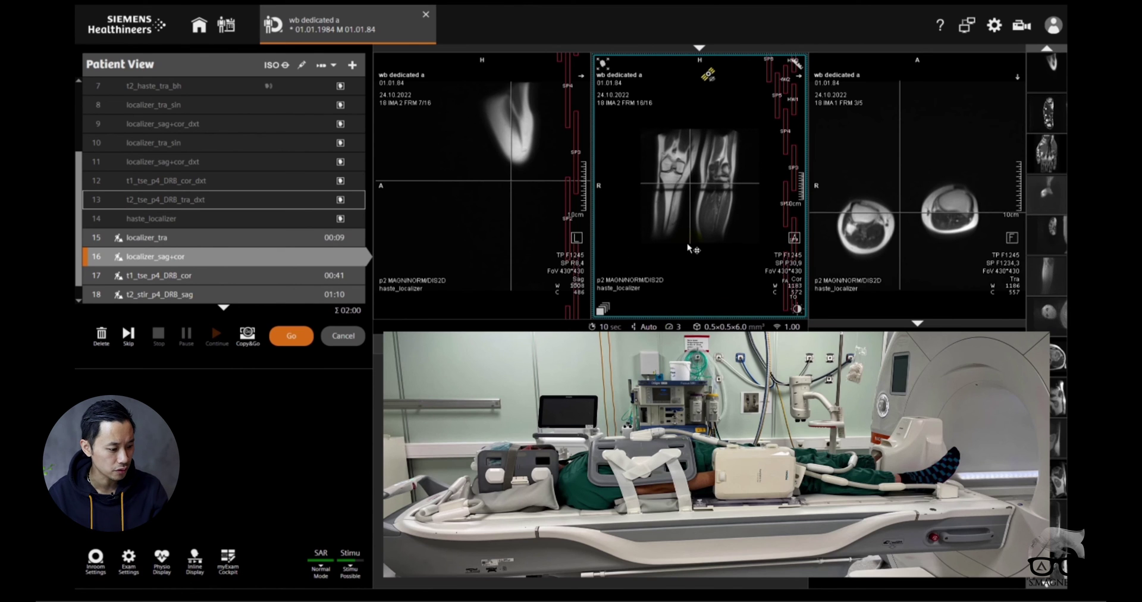
left_click(191, 225)
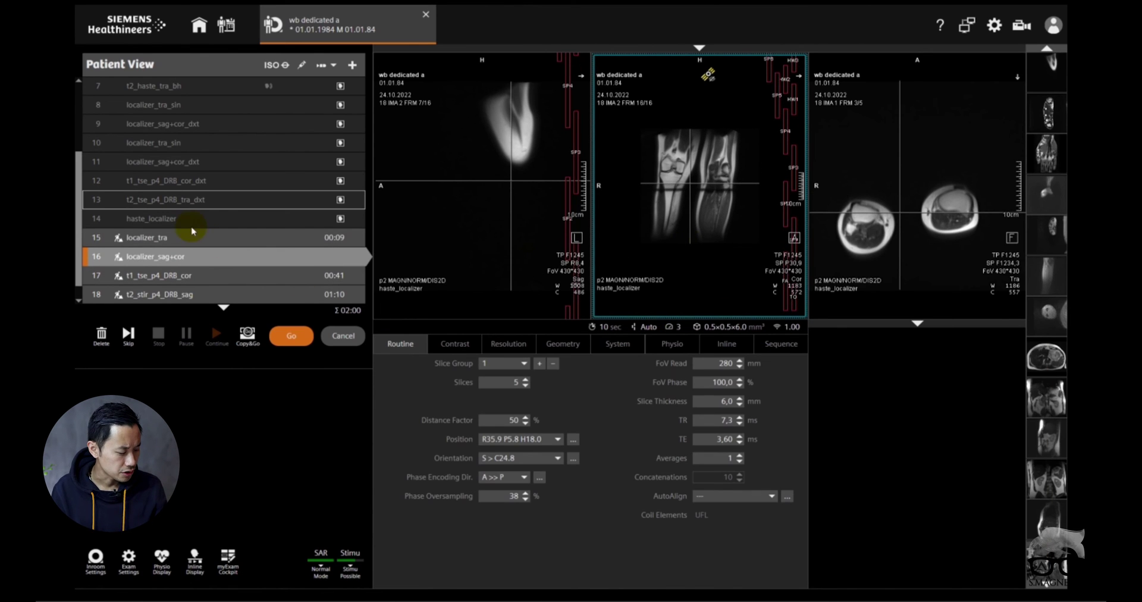
left_click(204, 256)
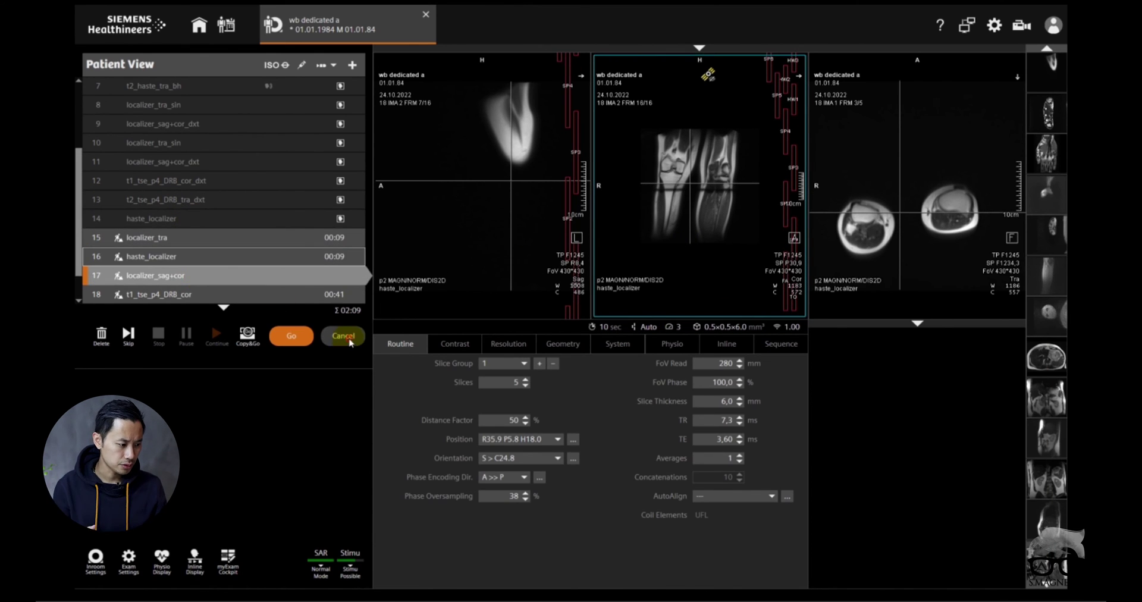
left_click(572, 253)
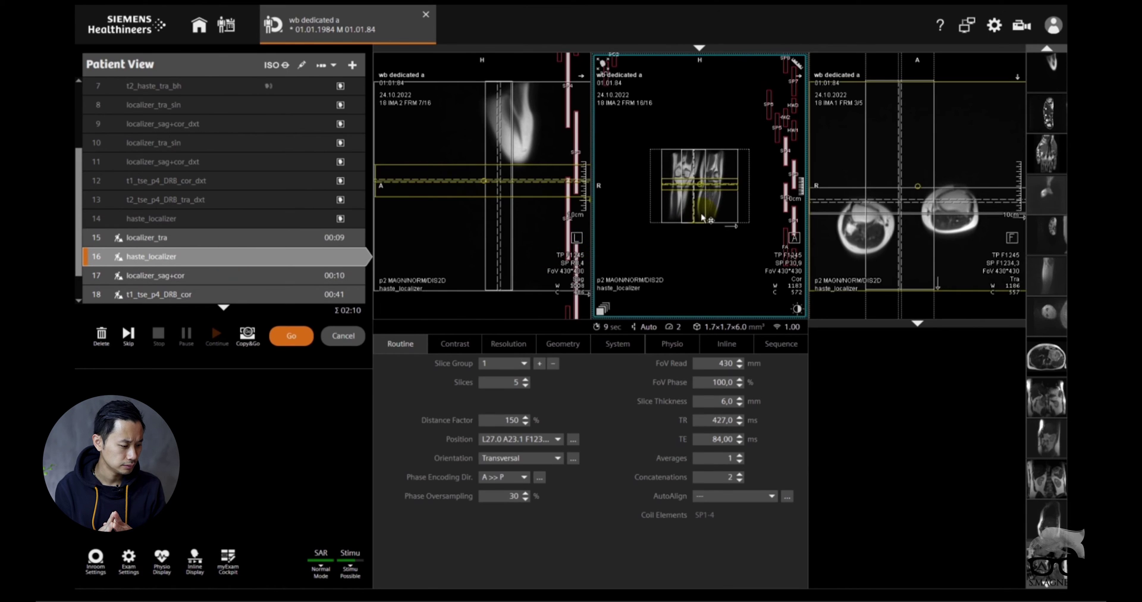
left_click_drag(697, 209, 707, 238)
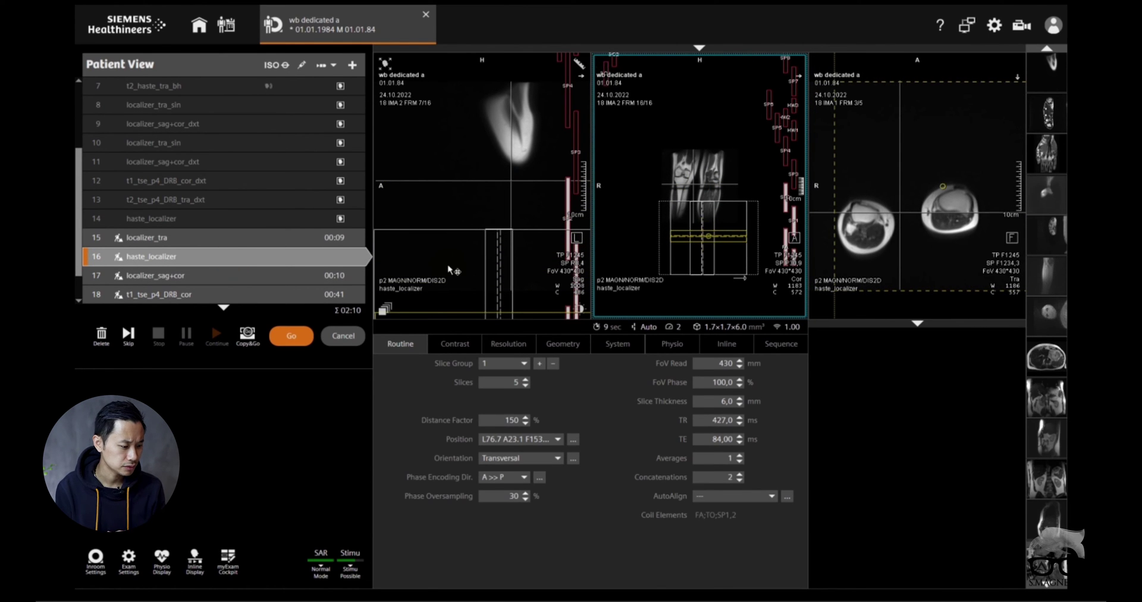
left_click(291, 335)
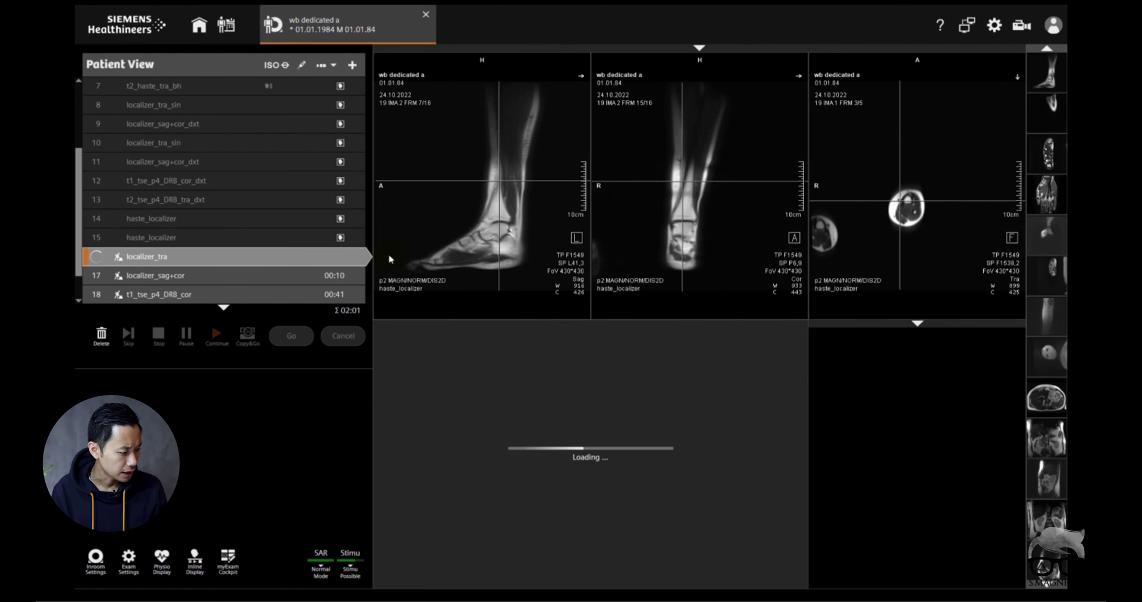
Position the transversal localizer slices over the ankle, recentring them in all views and fine-tuning in the sagittal view
left_click_drag(889, 200, 895, 236)
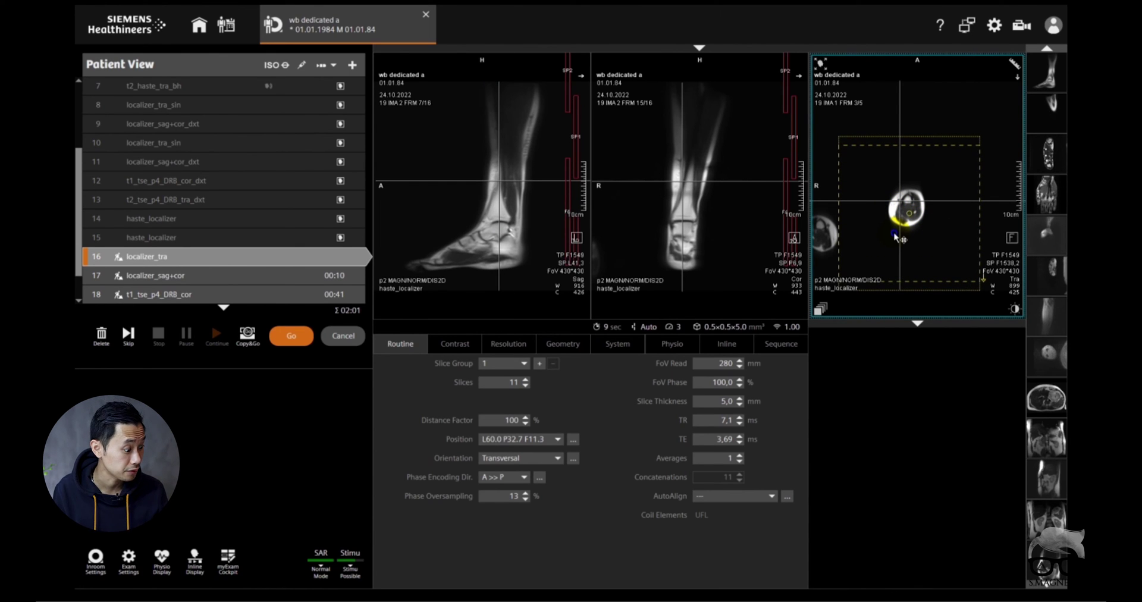
right_click(895, 236)
left_click(856, 366)
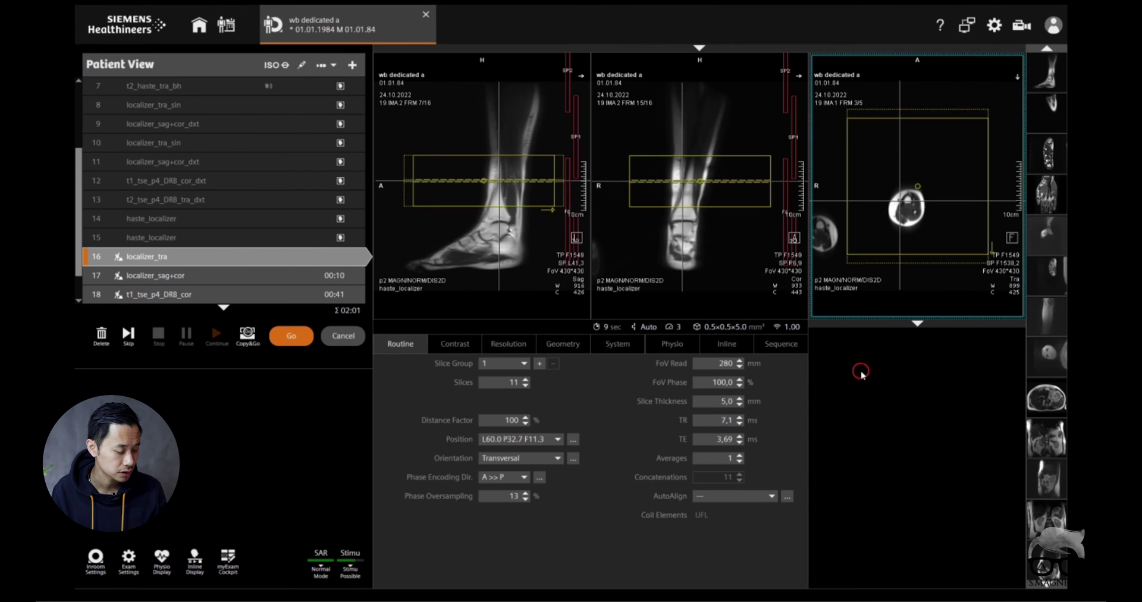
left_click_drag(700, 184, 679, 233)
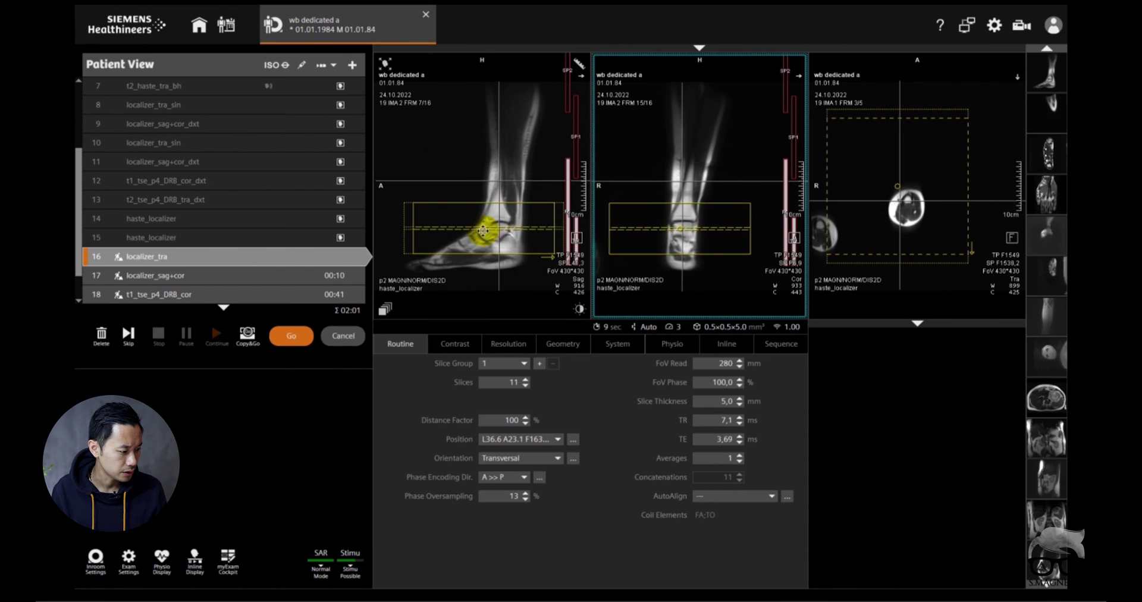
left_click(486, 231)
left_click_drag(486, 231, 487, 231)
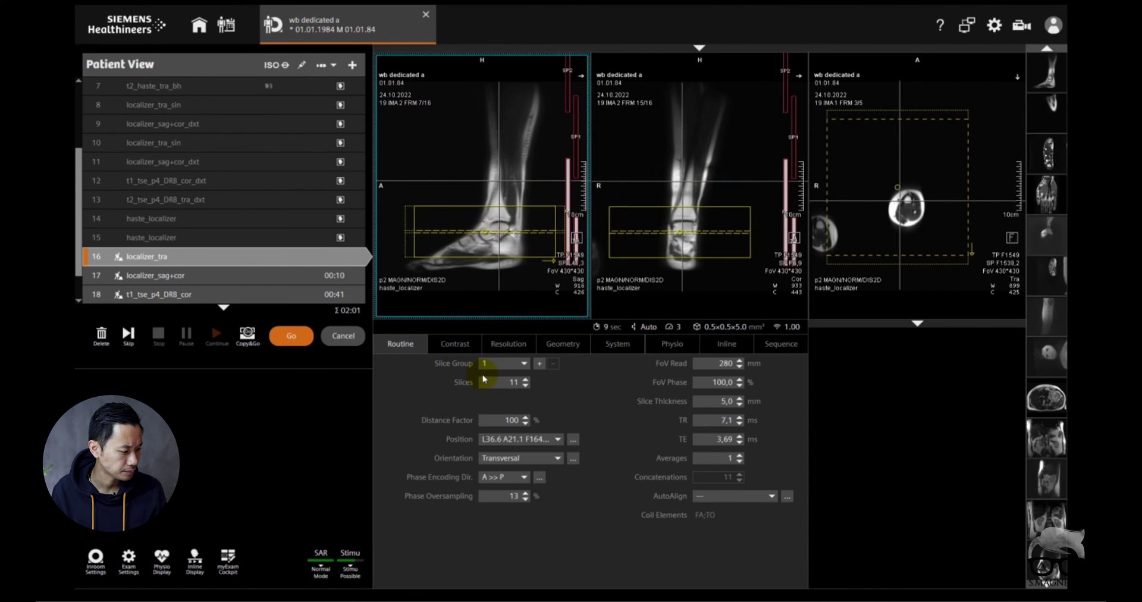
left_click(511, 467)
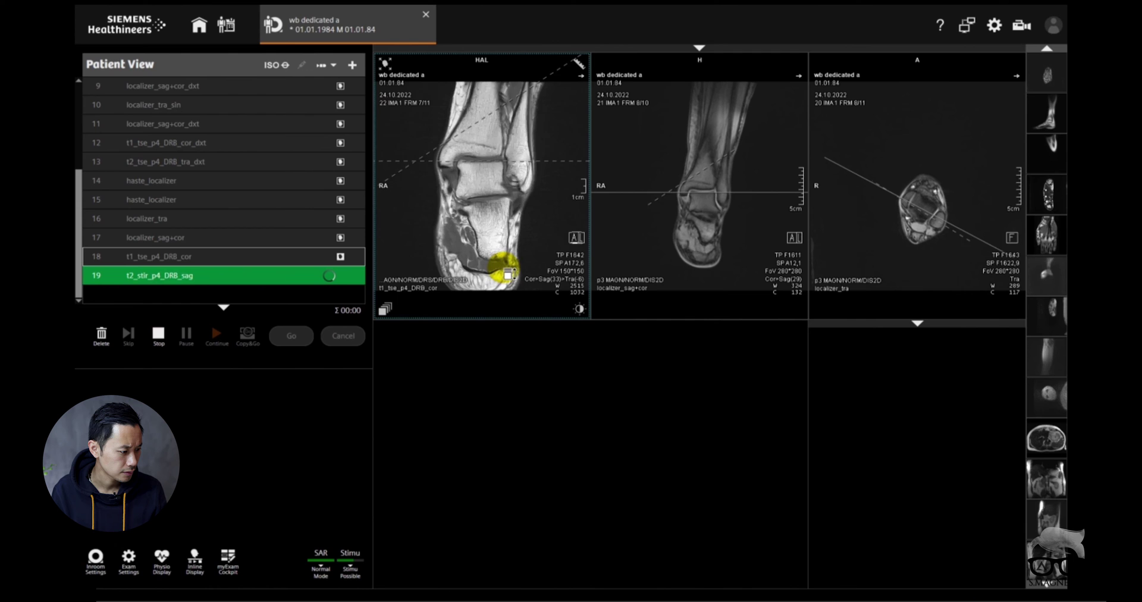
Adjust the window/level of the coronal ankle image in the first viewport
mouse_move(501, 265)
left_mouse_down()
mouse_move(479, 247)
mouse_move(489, 256)
left_mouse_up()
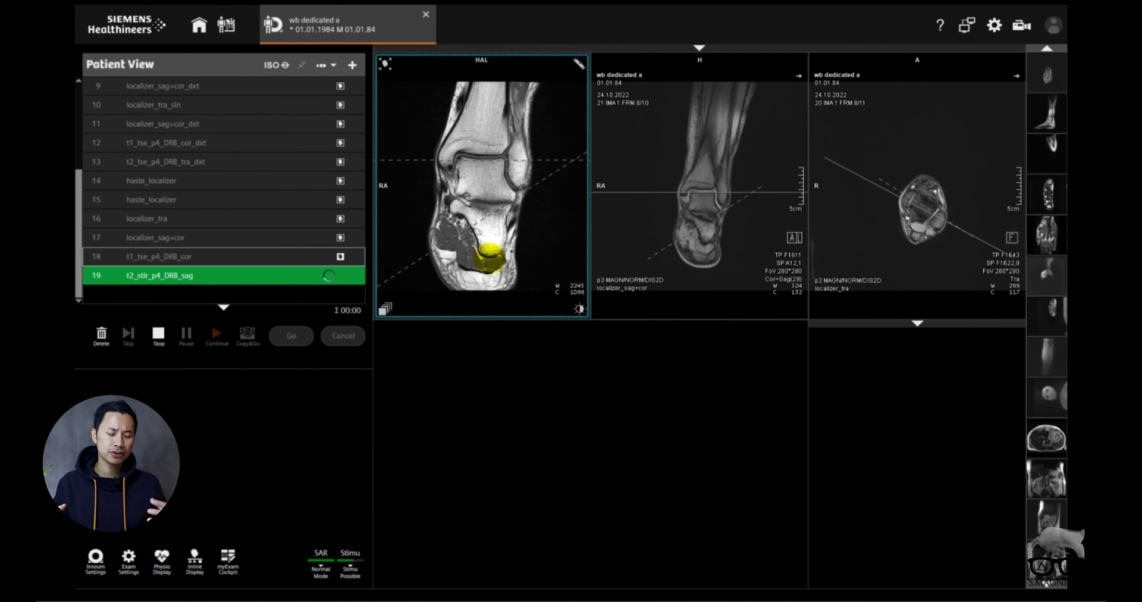
left_click_drag(489, 255, 503, 276)
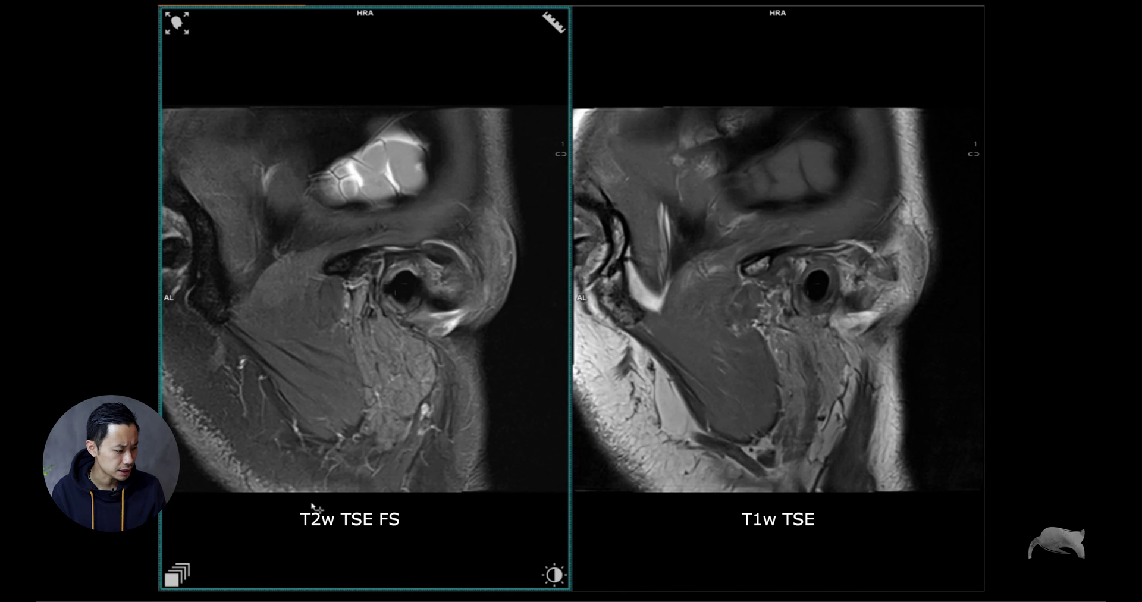
Page back and forth through the linked sagittal TMJ T2w TSE FS and T1w TSE slices
mouse_move(599, 507)
scroll(442, 481, "down", 10)
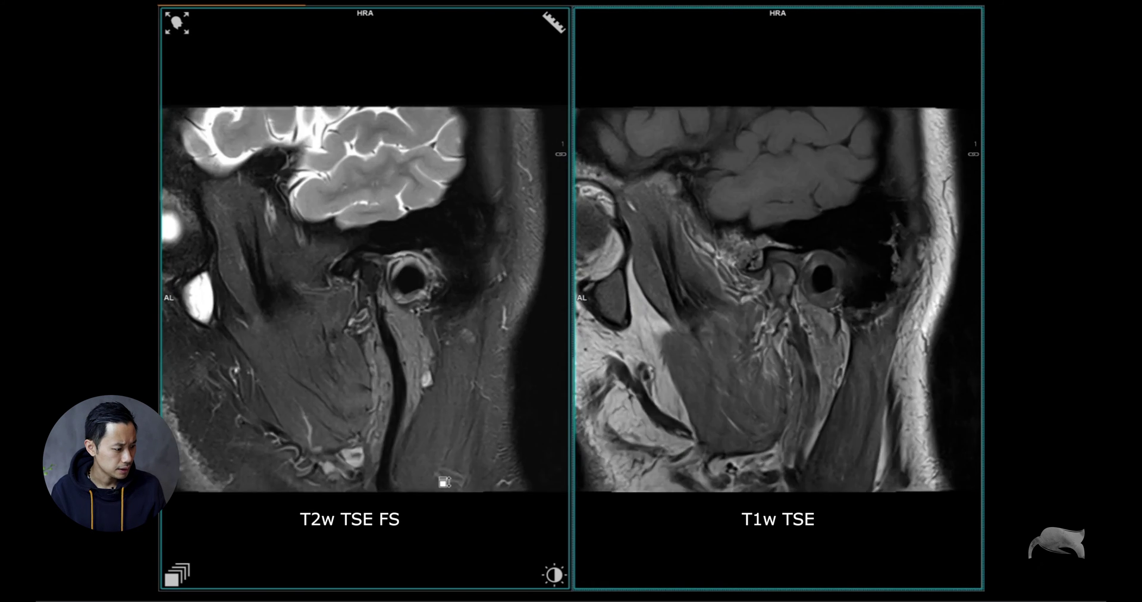
scroll(442, 482, "down", 3)
scroll(416, 523, "up", 3)
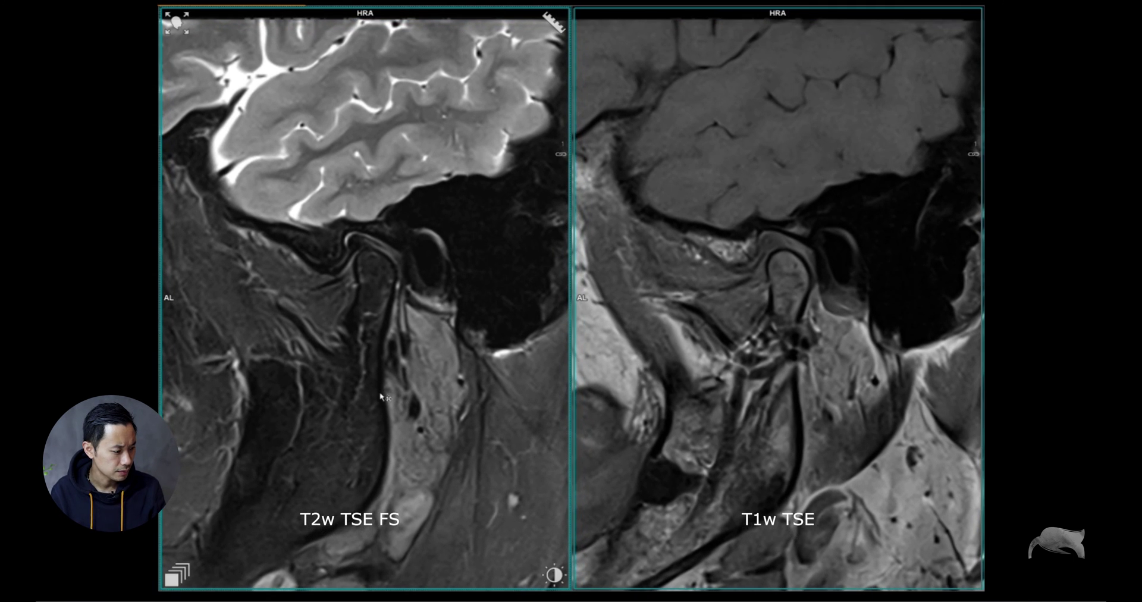
scroll(384, 451, "down", 3)
scroll(382, 452, "up", 3)
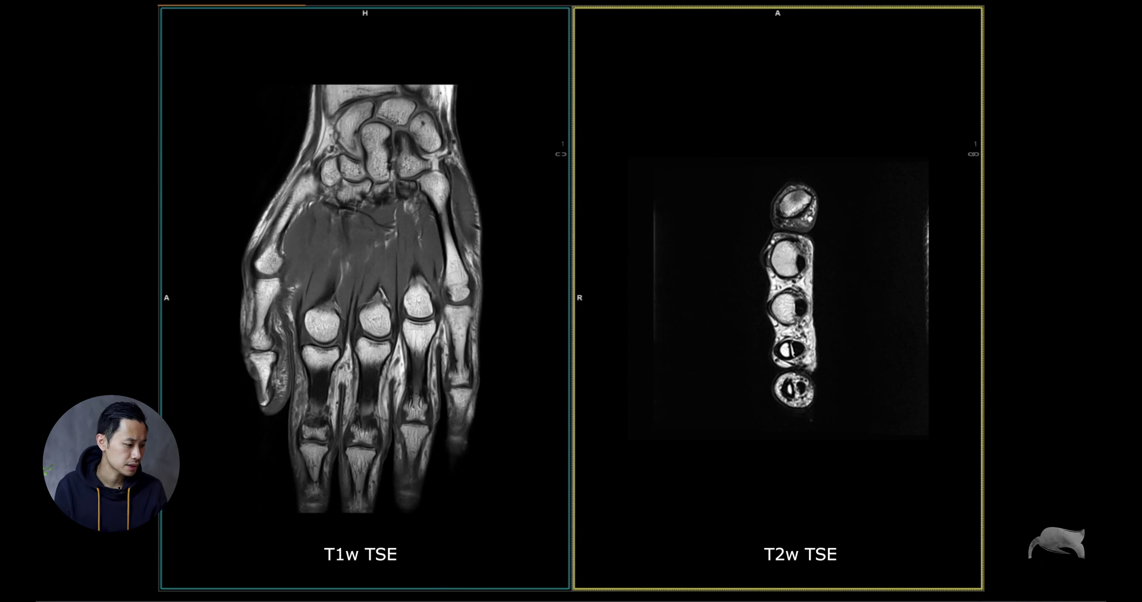
Page through the T1w TSE hand slices in the left panel
left_click(288, 529)
scroll(399, 487, "down", 3)
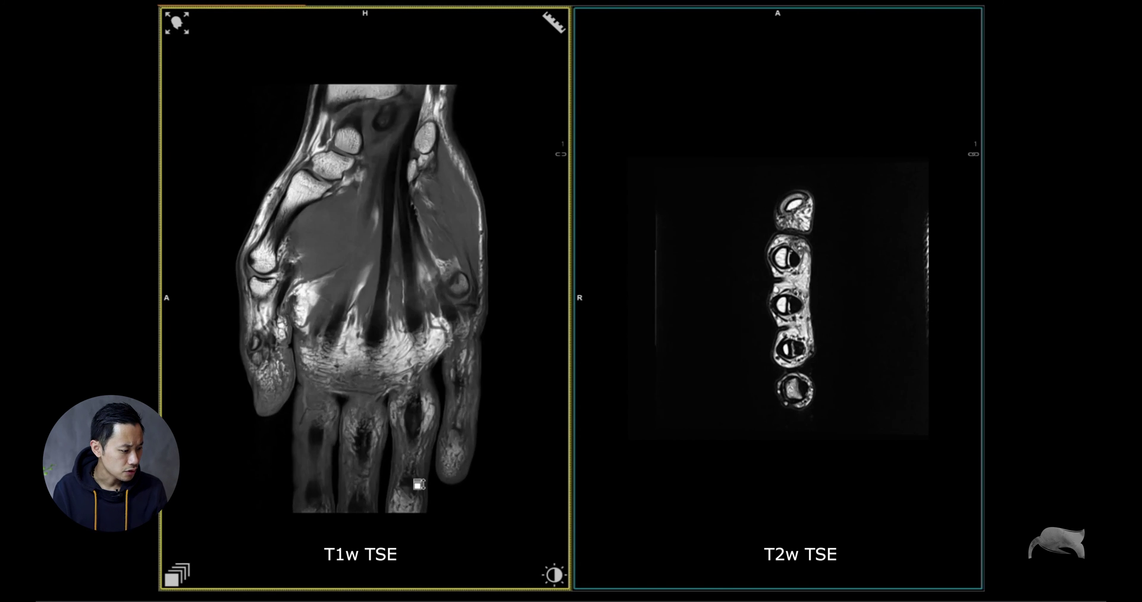
scroll(475, 485, "down", 3)
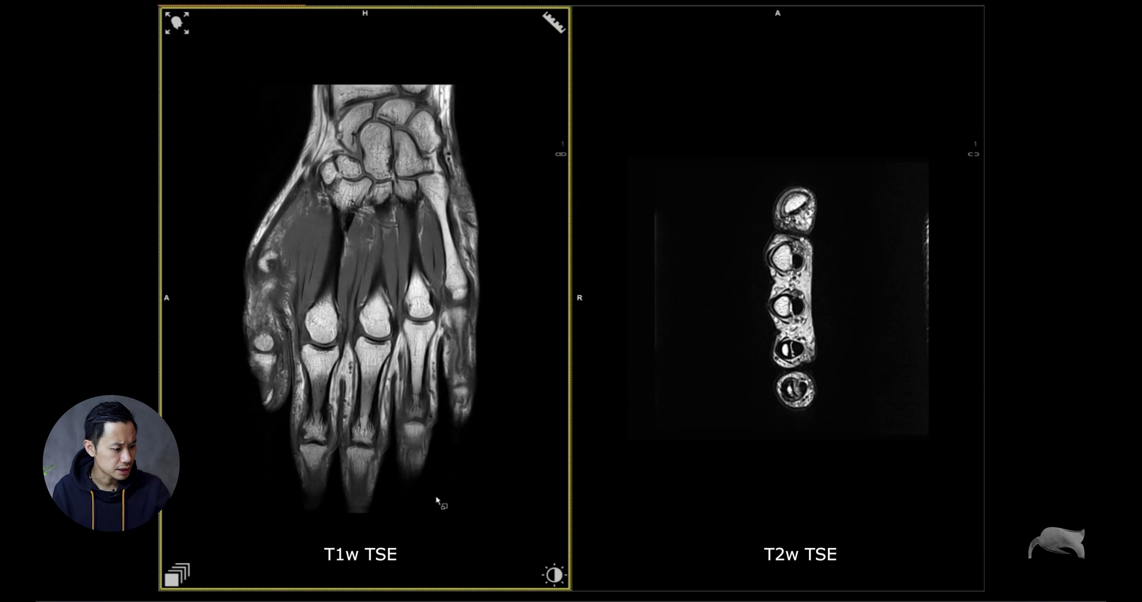
scroll(458, 515, "down", 4)
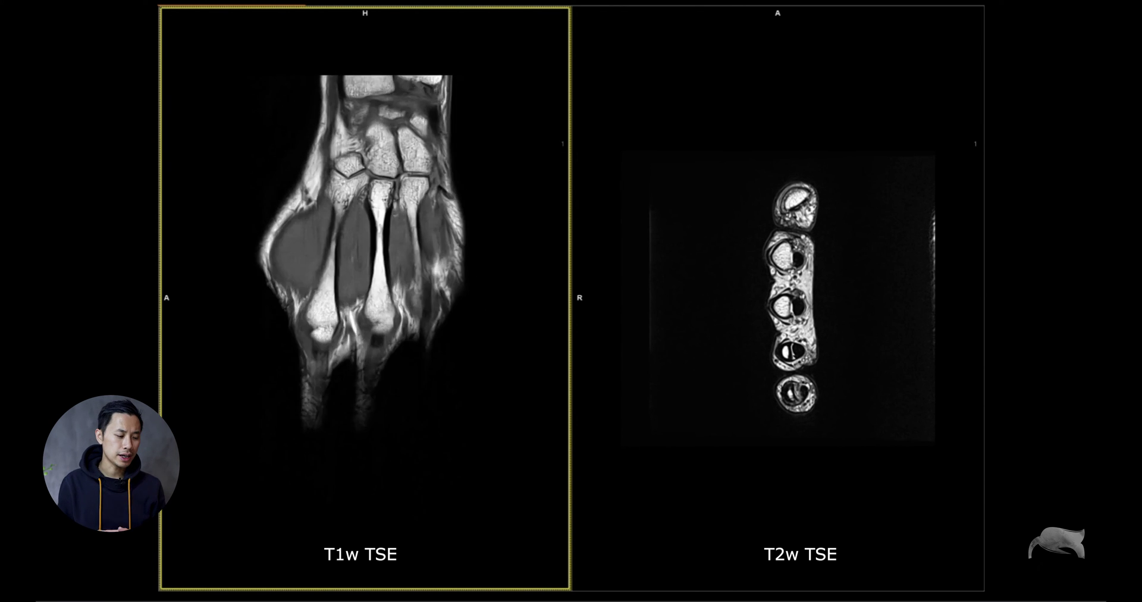
scroll(362, 297, "down", 5)
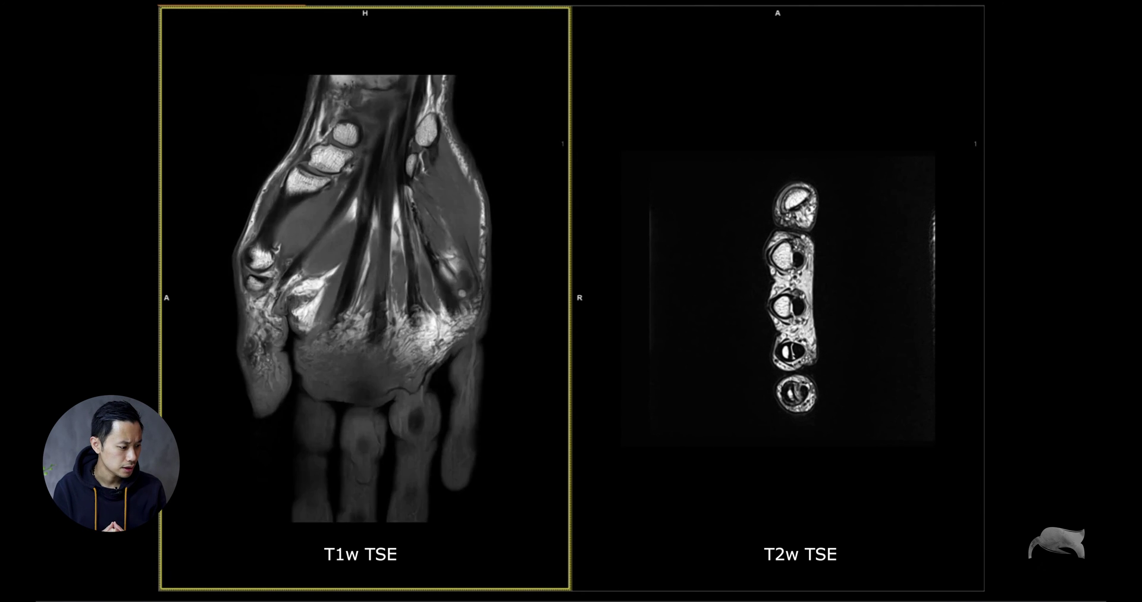
scroll(362, 298, "down", 2)
Page through the axial T2w TSE hand slices, then make the ankle T1w series active
left_click(803, 467)
scroll(803, 467, "down", 2)
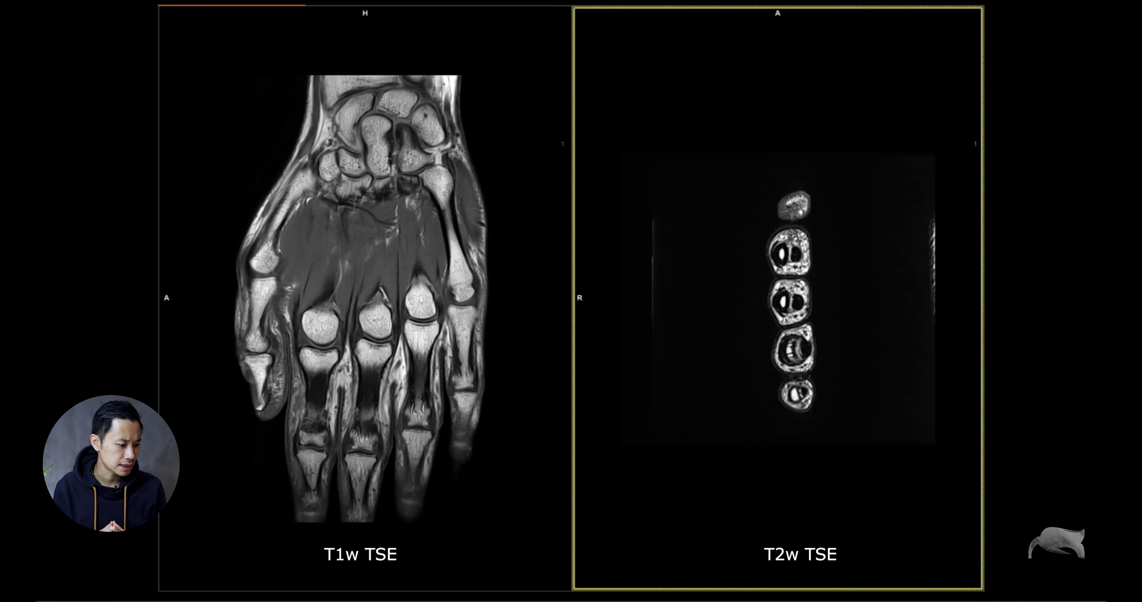
scroll(771, 461, "down", 3)
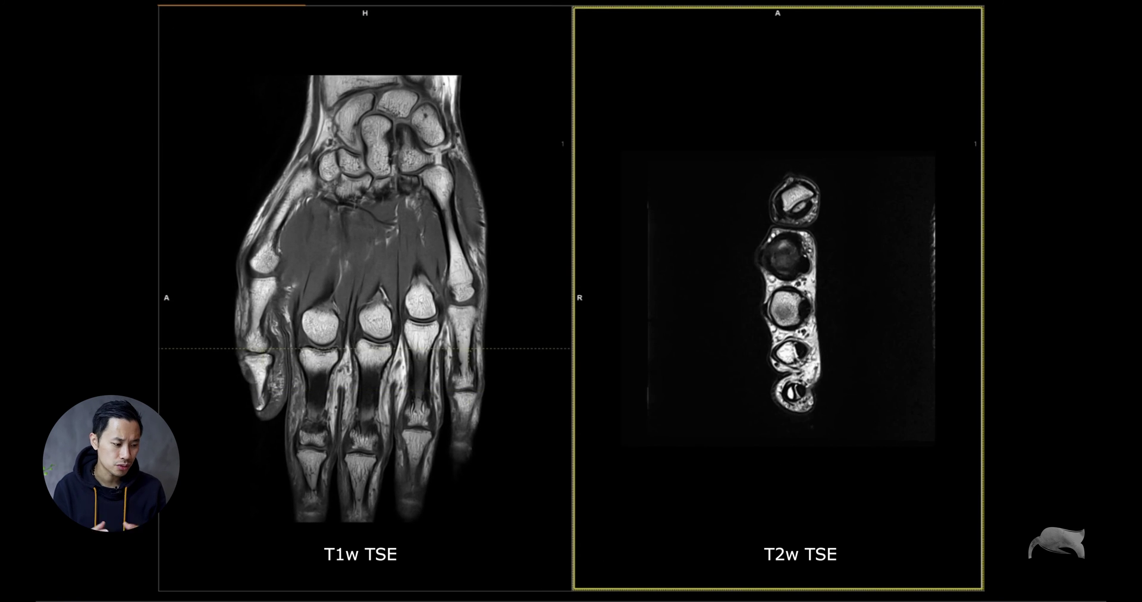
scroll(795, 297, "down", 8)
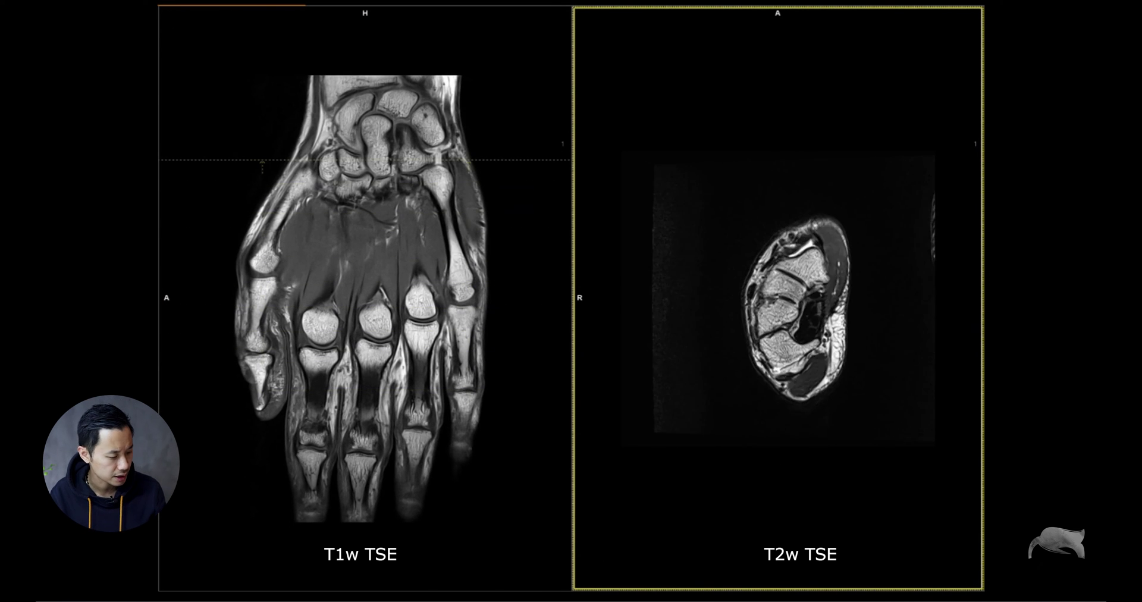
scroll(795, 297, "down", 3)
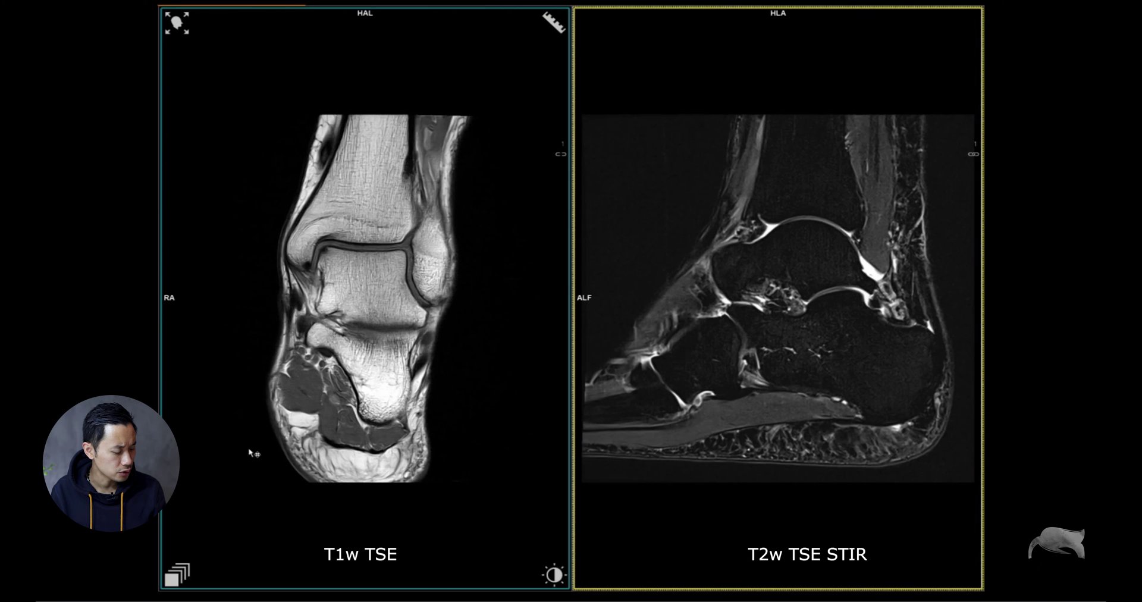
left_click(364, 465)
Step the T1w TSE panel to the ankle joint and the STIR panel to a mid-ankle sagittal slice
scroll(474, 473, "down", 5)
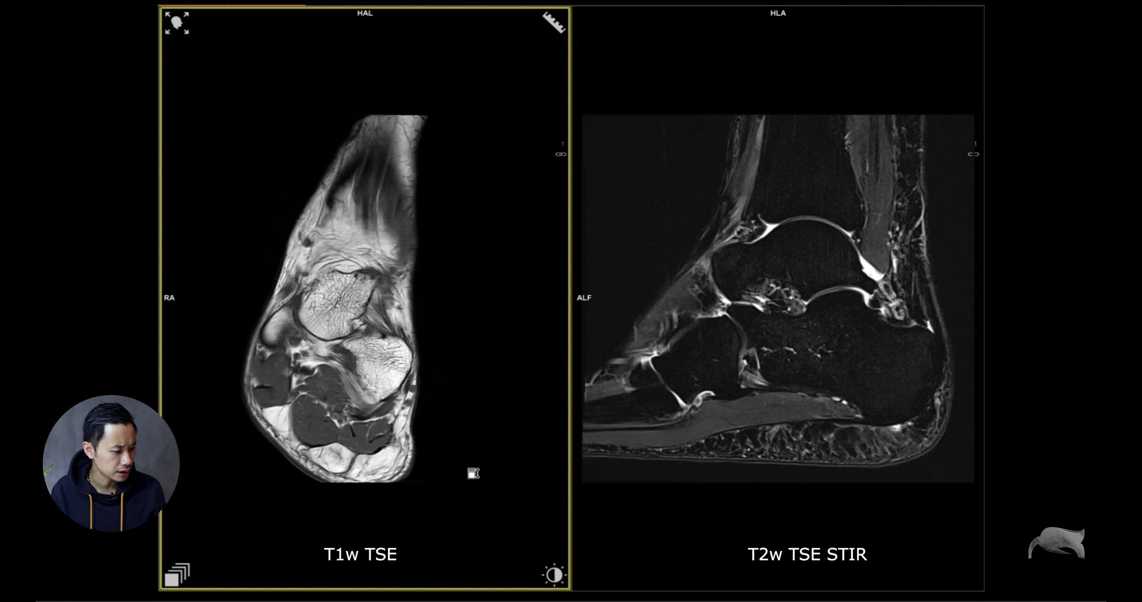
scroll(473, 473, "down", 10)
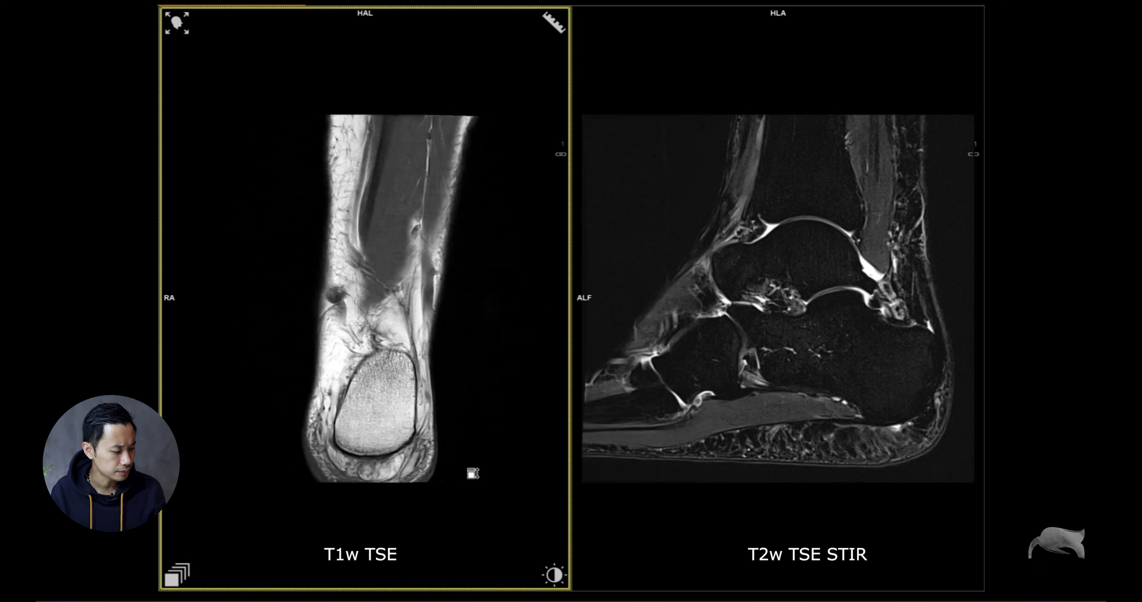
scroll(473, 473, "down", 6)
scroll(743, 468, "down", 4)
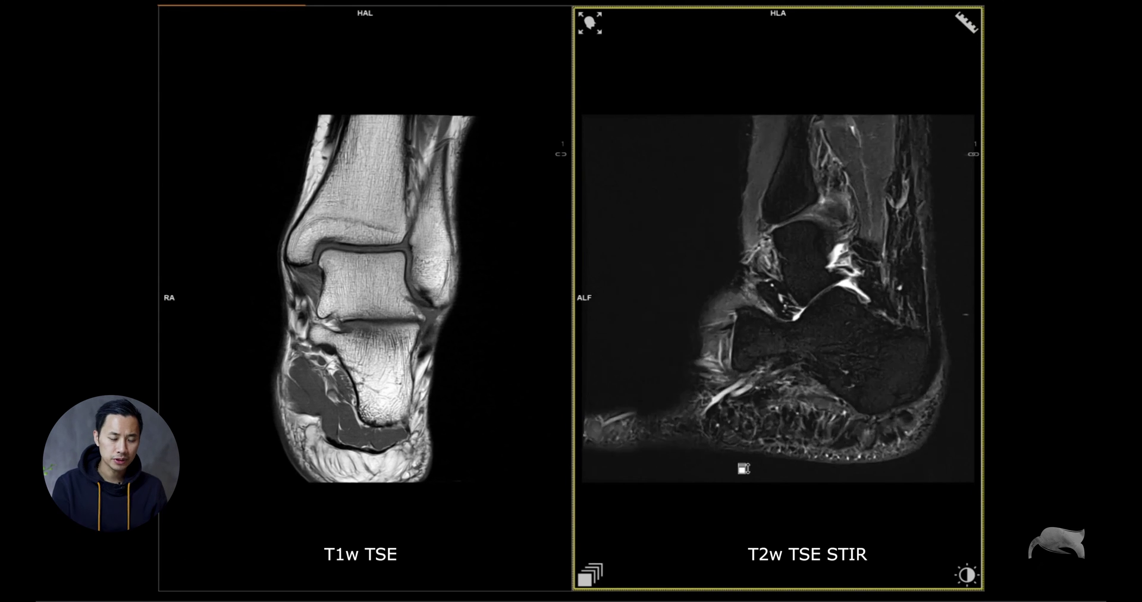
scroll(744, 468, "down", 8)
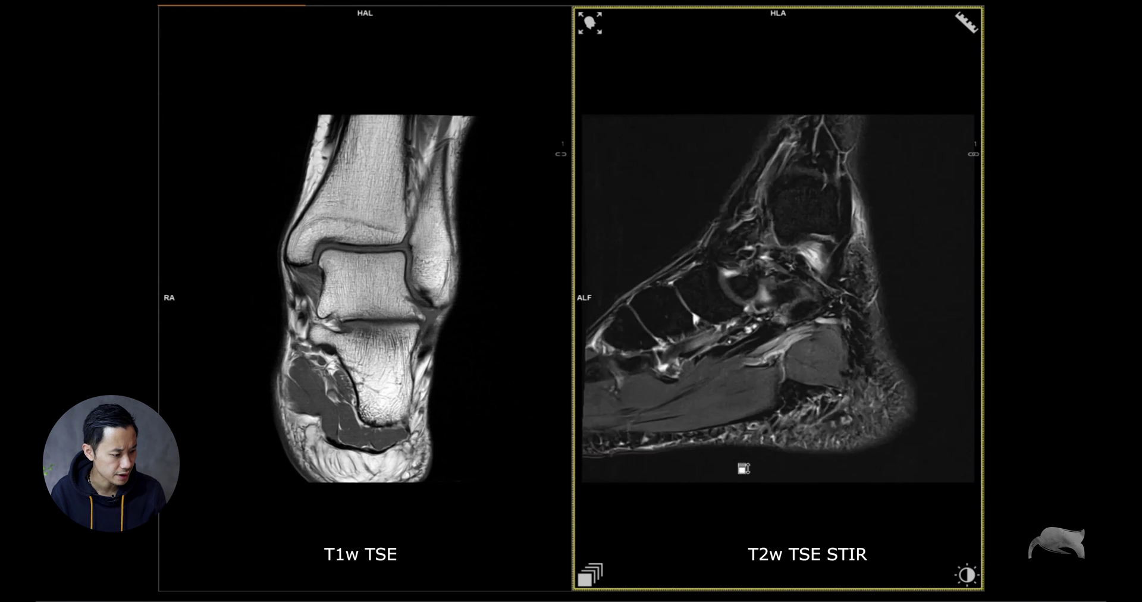
scroll(743, 468, "down", 8)
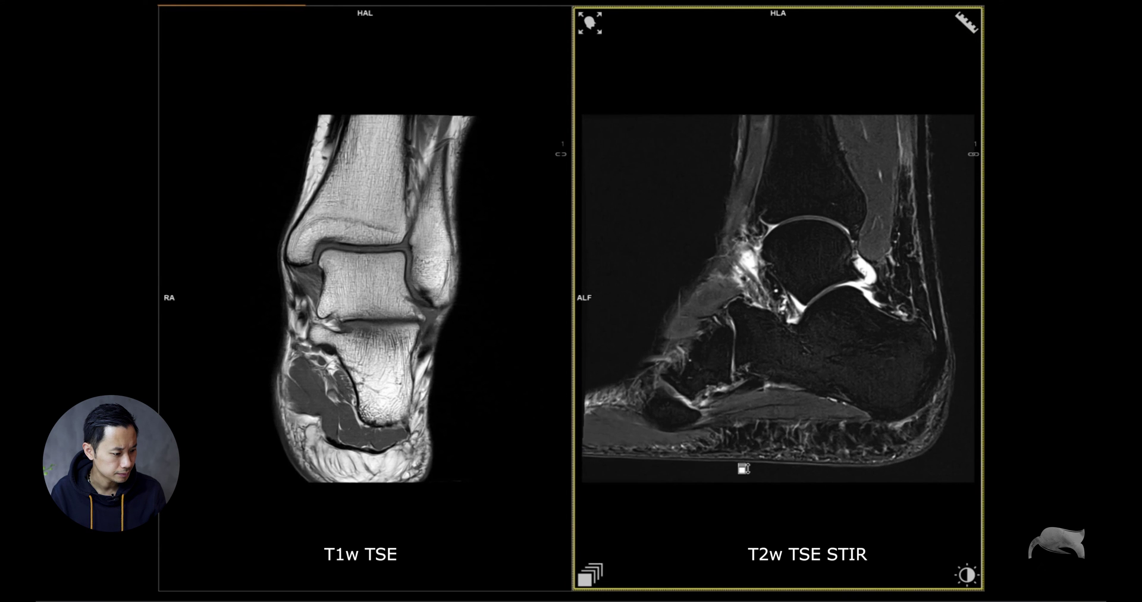
scroll(743, 468, "down", 2)
scroll(402, 446, "down", 6)
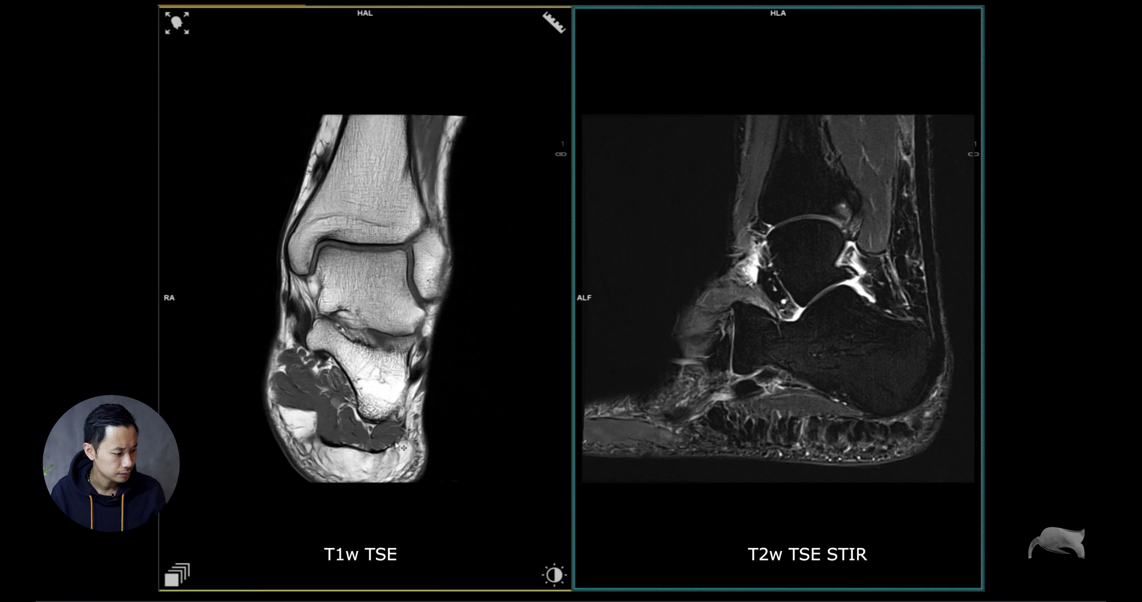